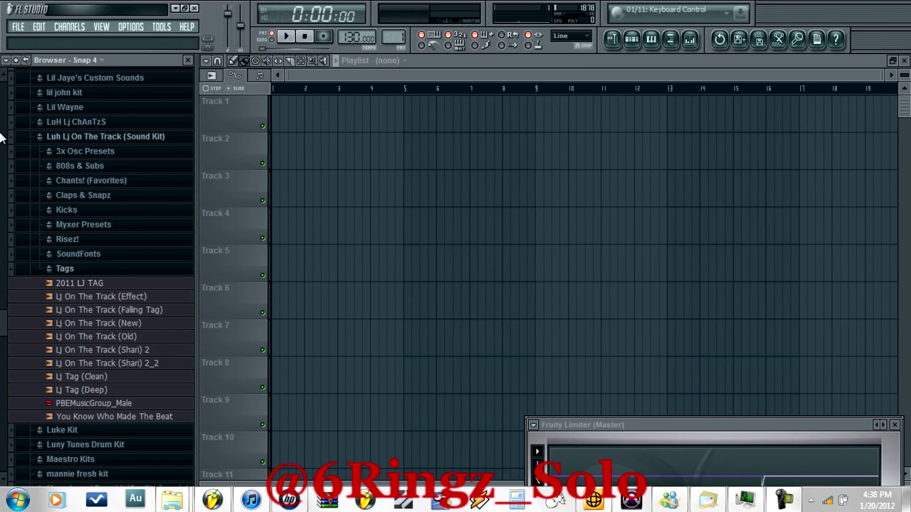
Preview the Lj On The Track (Shari) 2_2 and Lj Tag (Deep) samples in the browser
click(116, 363)
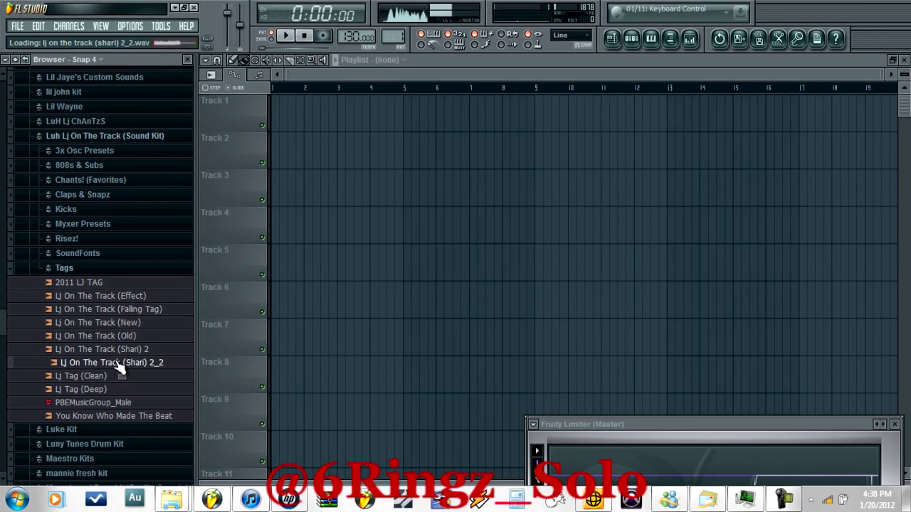
click(102, 389)
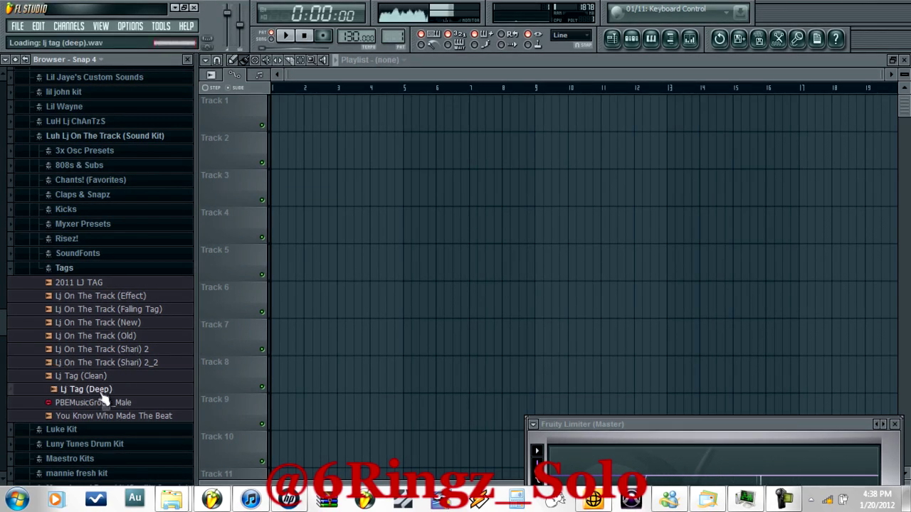
scroll(58, 296, up, 8)
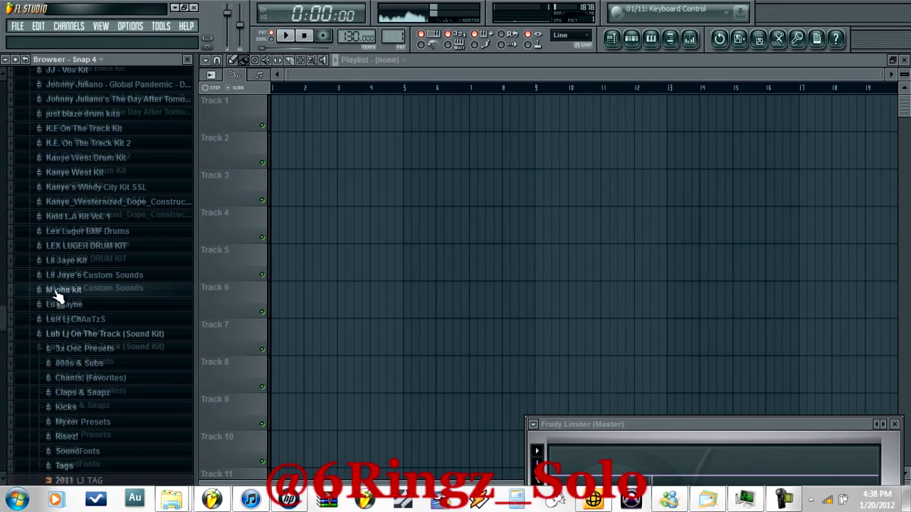
scroll(59, 295, up, 20)
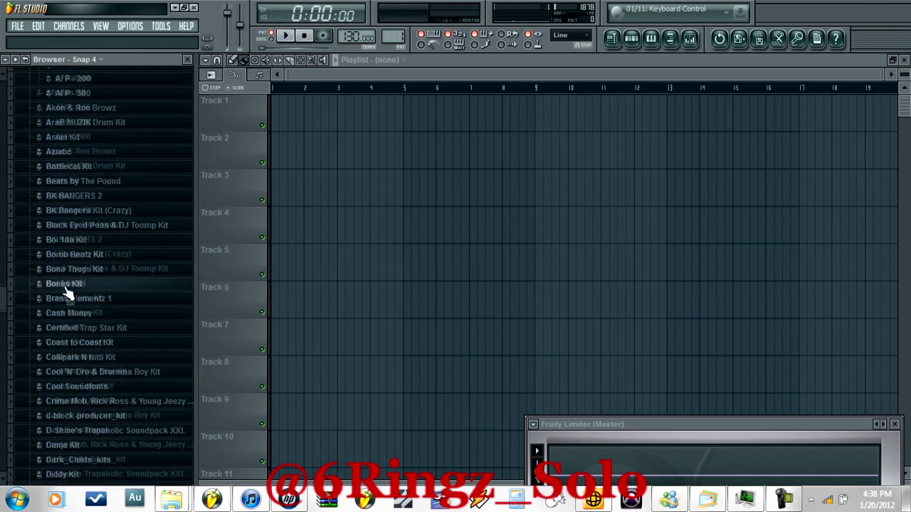
scroll(72, 296, up, 15)
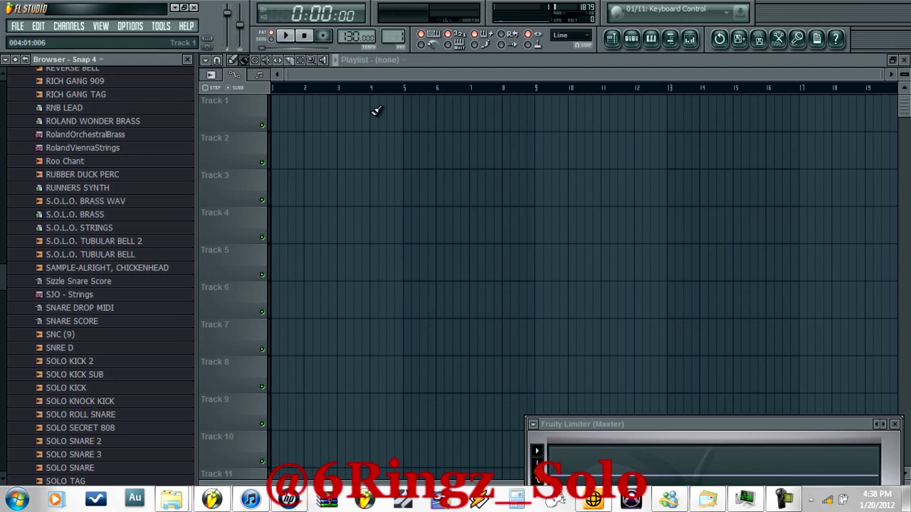
Add a Hypersonic 2 instrument channel, reposition its window and show its MIX page
click(62, 29)
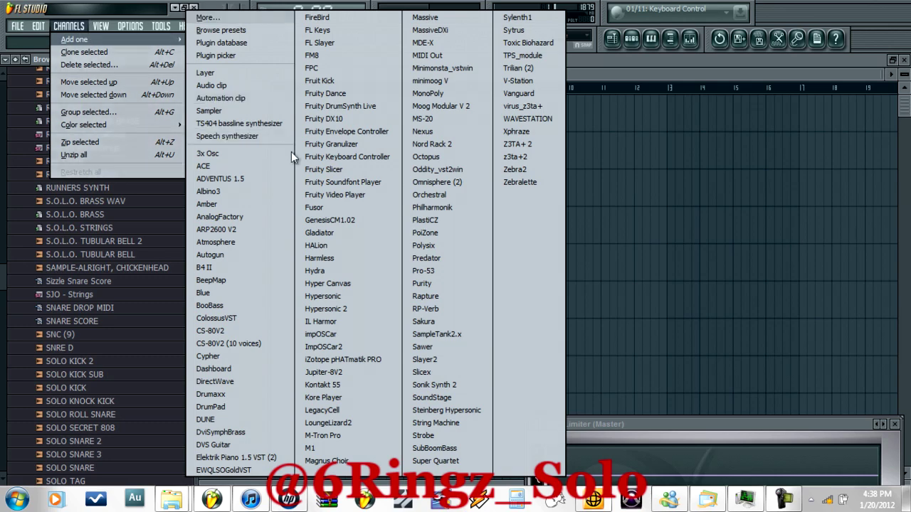
click(347, 295)
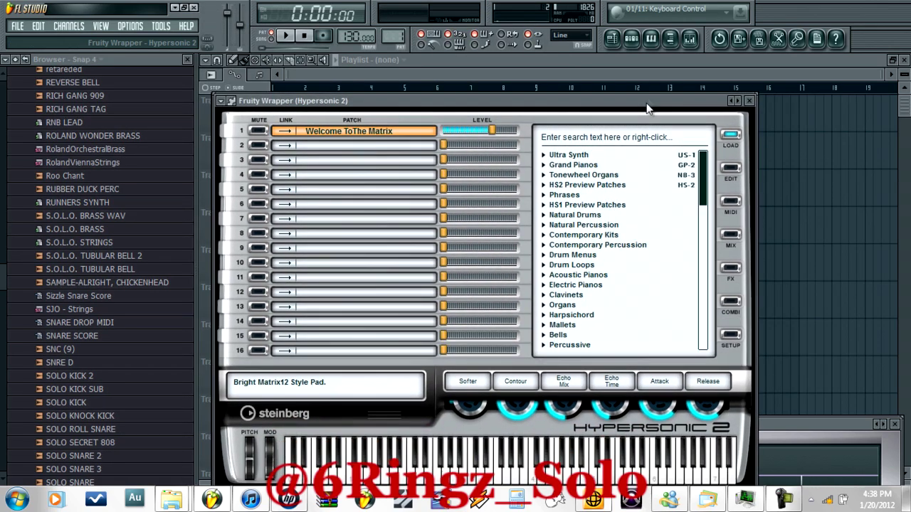
drag(647, 103, 664, 90)
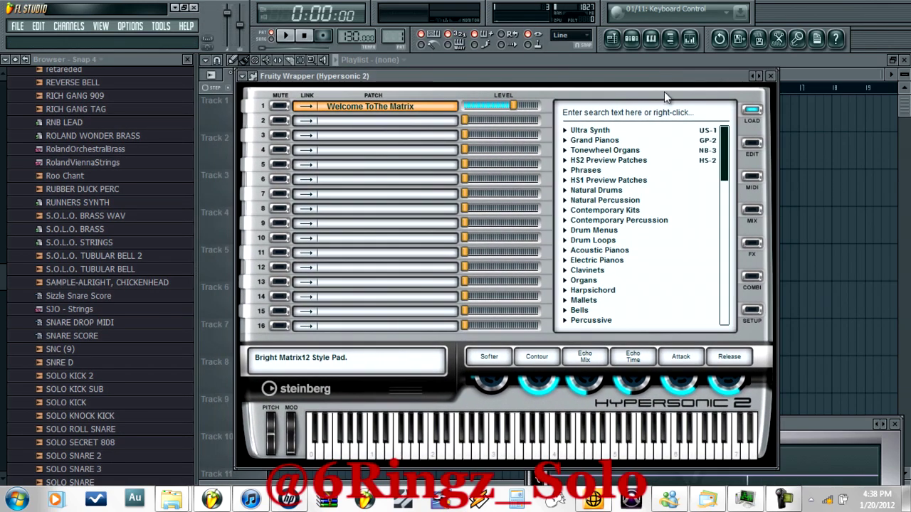
click(752, 211)
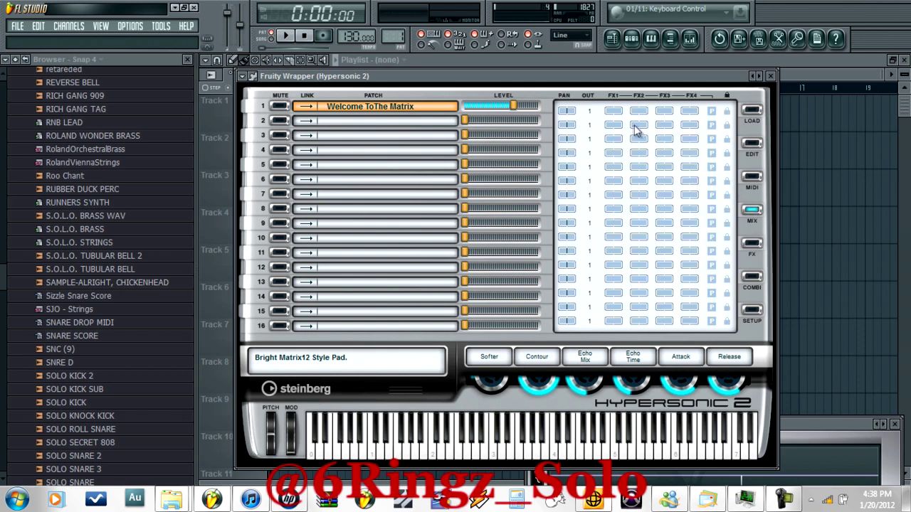
Route Hypersonic 2's first part to output 2
click(591, 110)
click(606, 153)
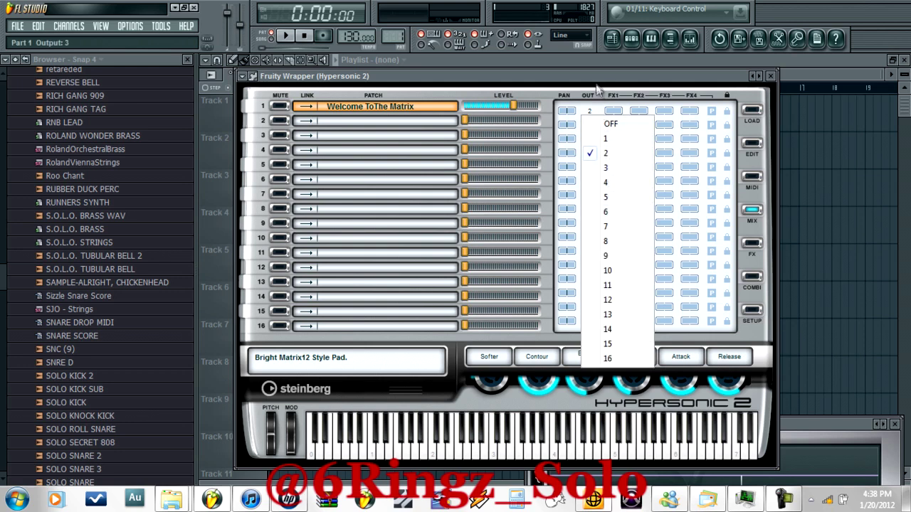
click(598, 92)
click(595, 113)
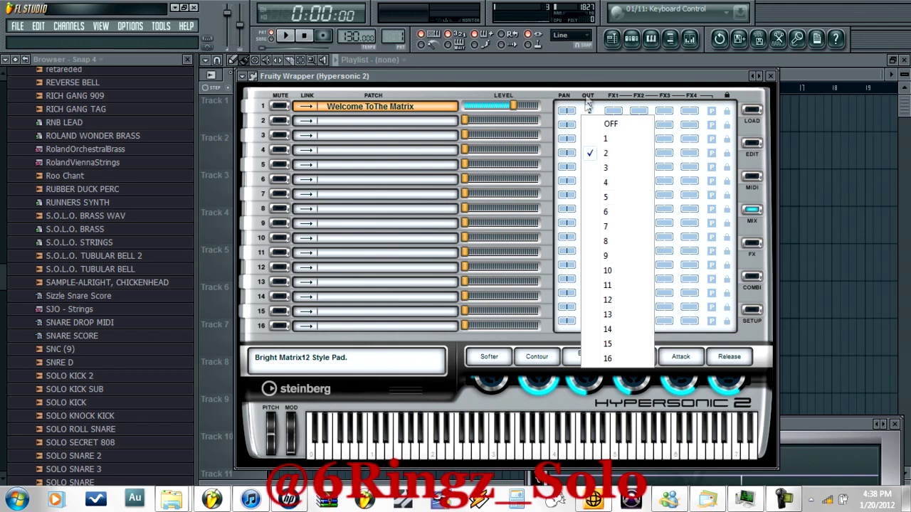
click(588, 103)
Confirm audio output 2 is Stereo on the SETUP page, then return to MIX
click(752, 311)
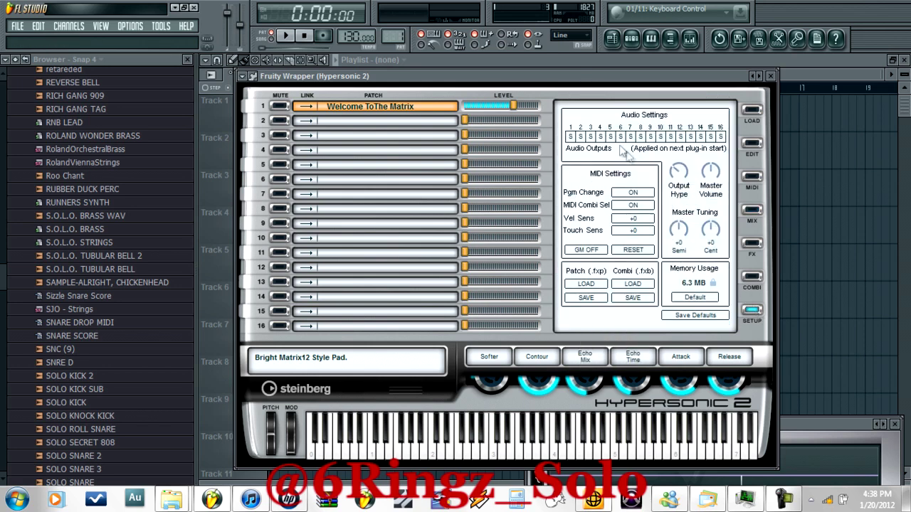
click(581, 139)
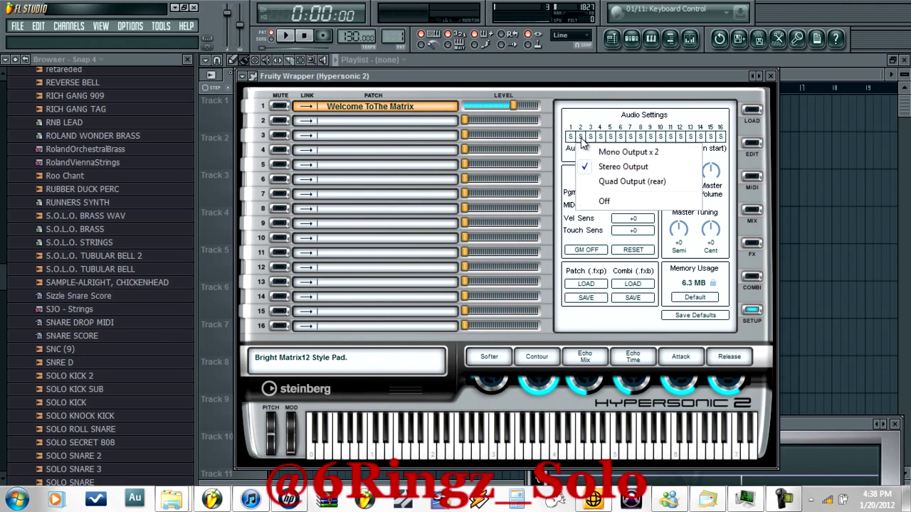
click(614, 168)
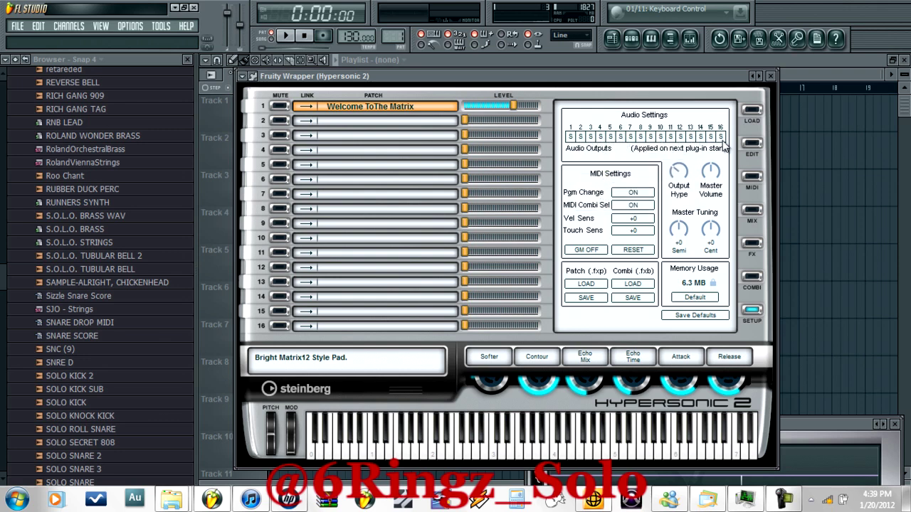
click(752, 210)
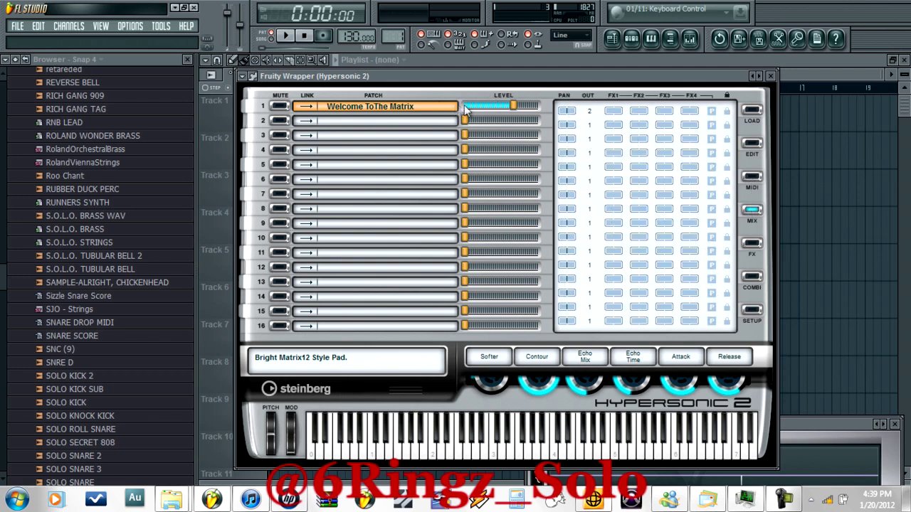
Load Heart Solo into part 1 and Concert Hall Grand Piano into part 2
click(752, 111)
click(565, 132)
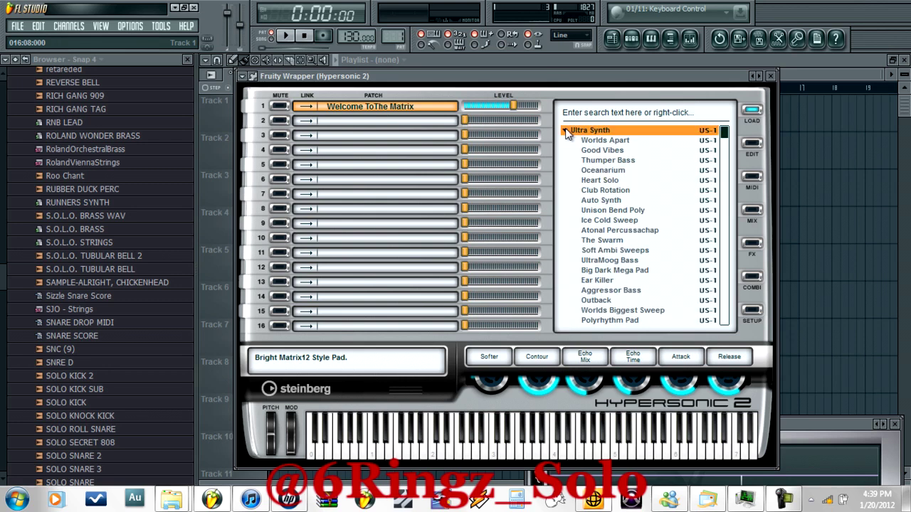
click(602, 181)
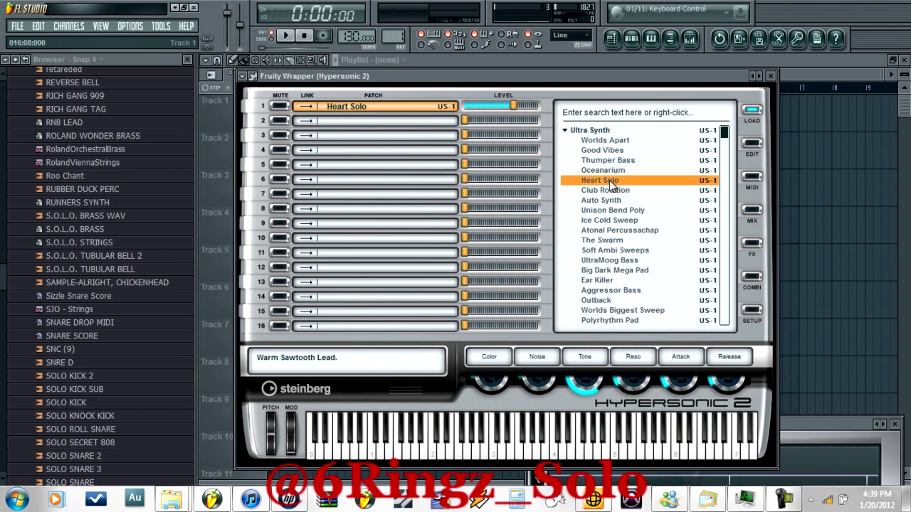
click(349, 121)
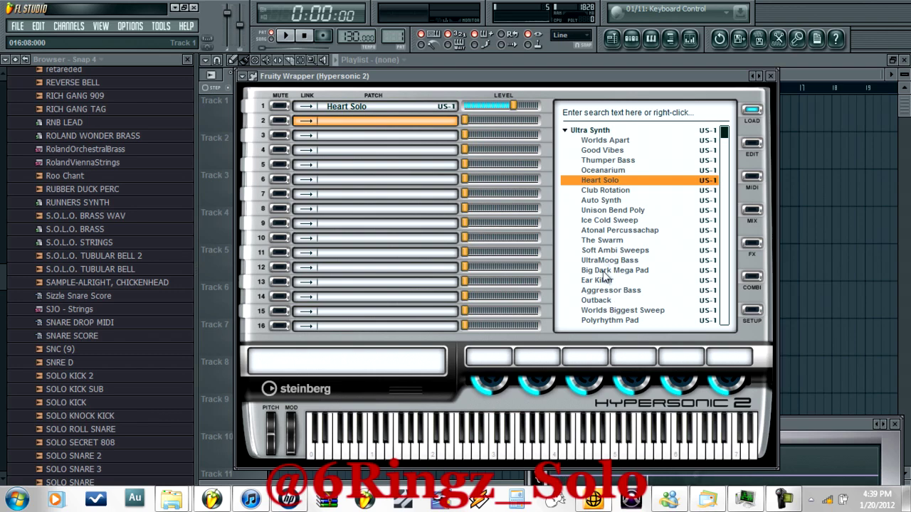
scroll(604, 280, down, 10)
scroll(647, 170, up, 10)
click(578, 132)
click(578, 141)
click(605, 189)
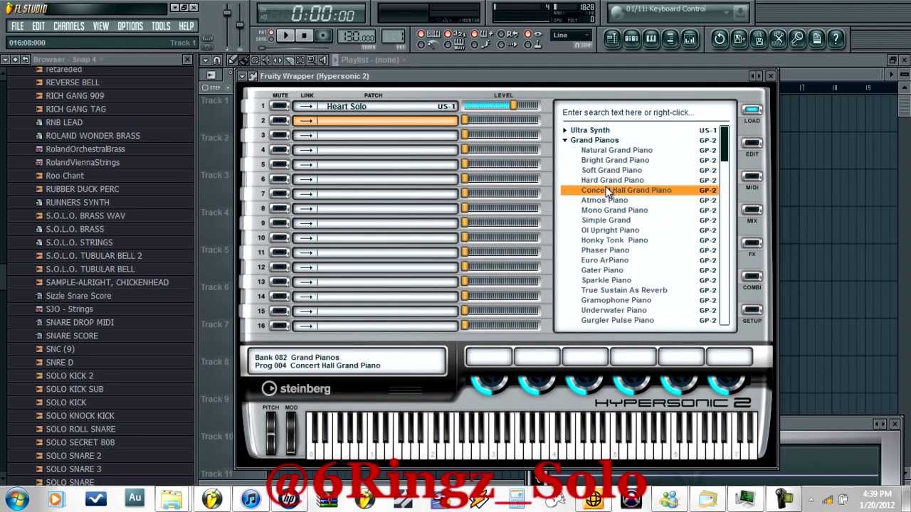
Load Vibraphone 2 Soft XXL into part 3, then view the Heart Solo and piano edit pages
click(566, 142)
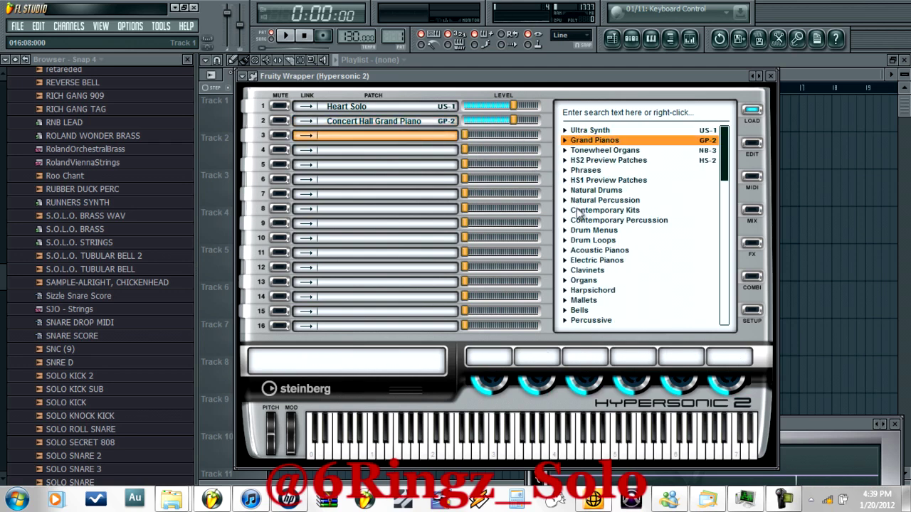
click(568, 299)
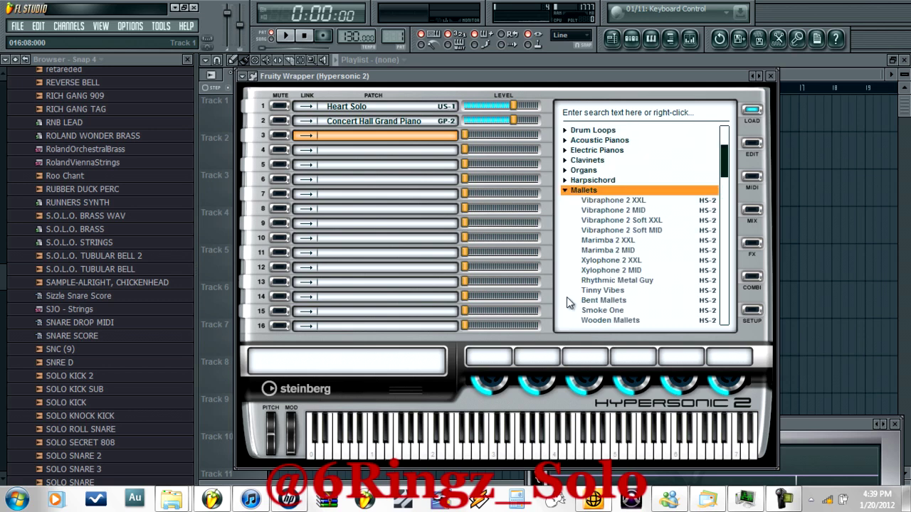
click(622, 221)
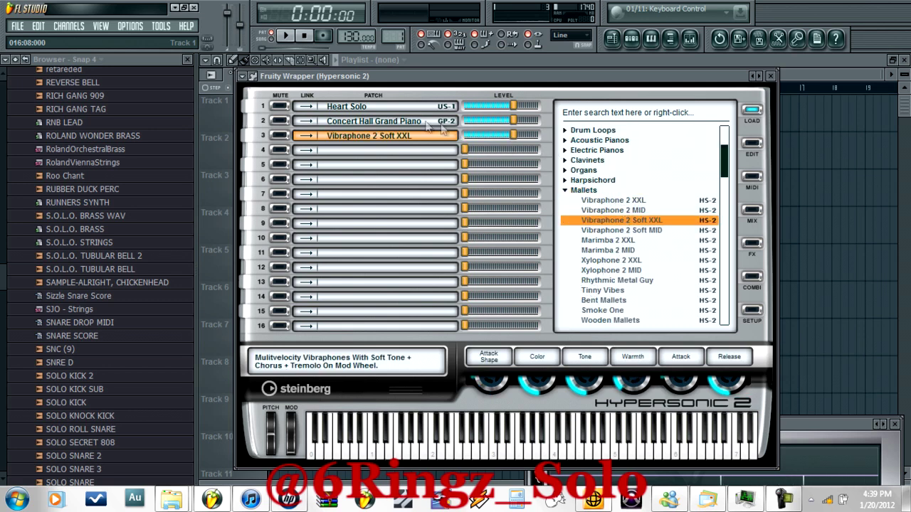
click(375, 107)
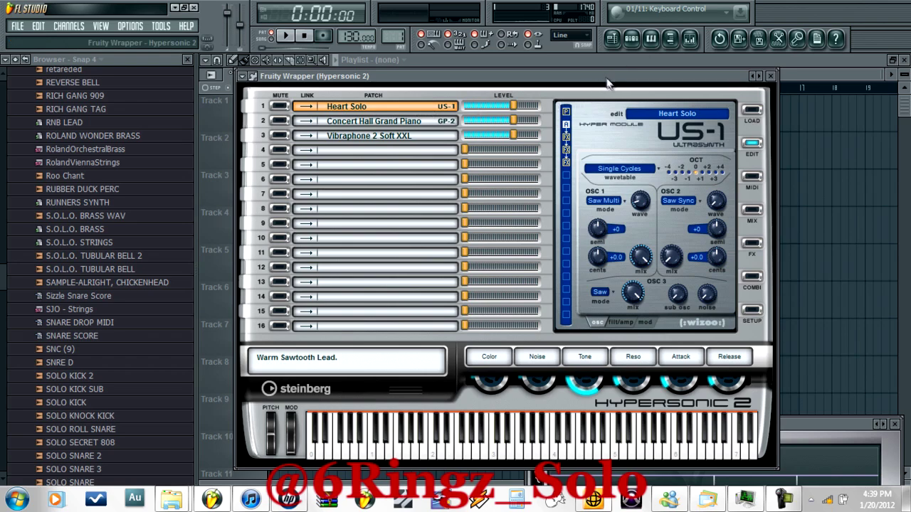
drag(589, 76, 731, 79)
click(570, 125)
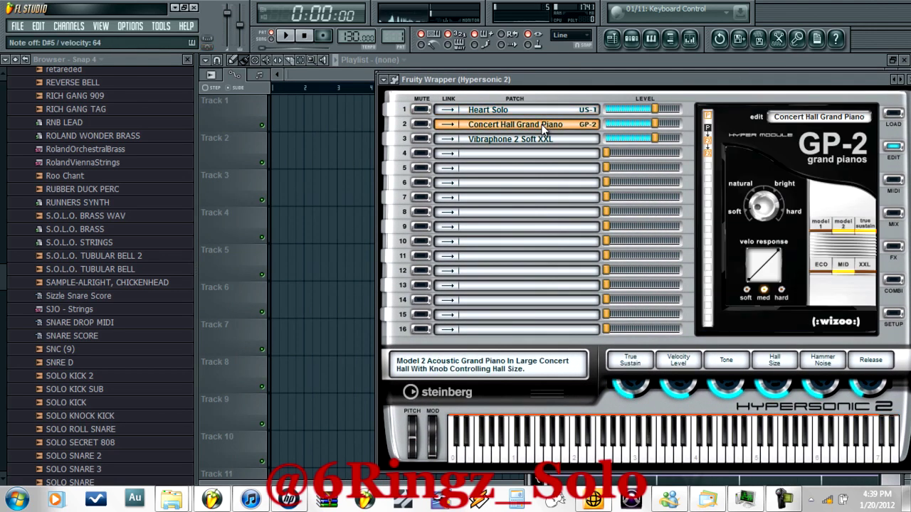
Toggle mute and link settings on the loaded parts, leaving all parts unmuted
click(421, 139)
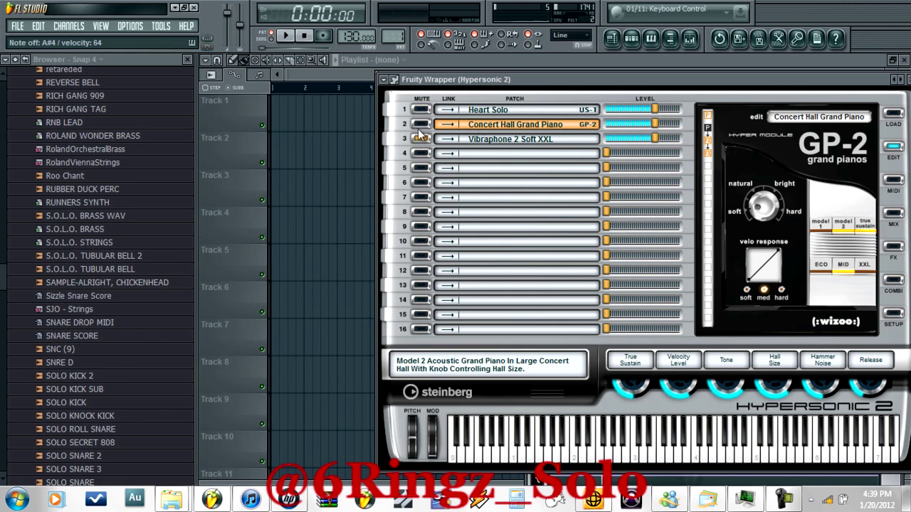
click(445, 125)
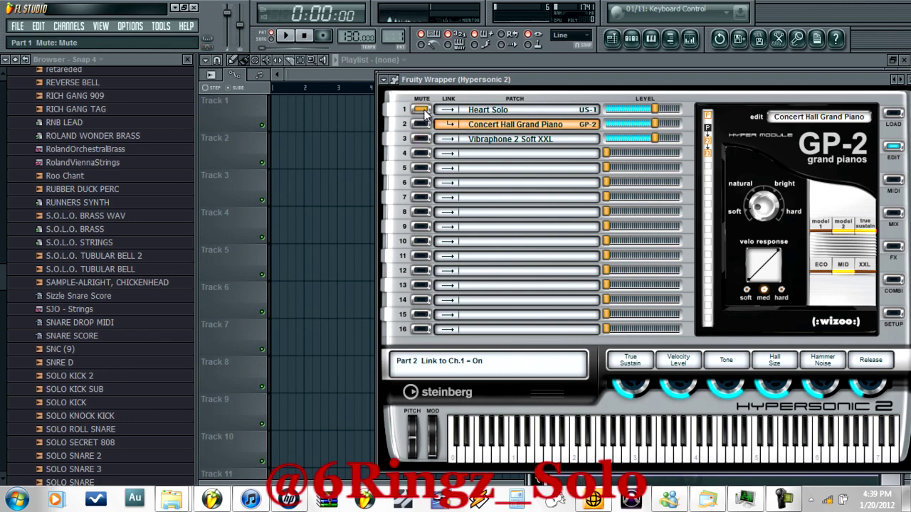
click(447, 139)
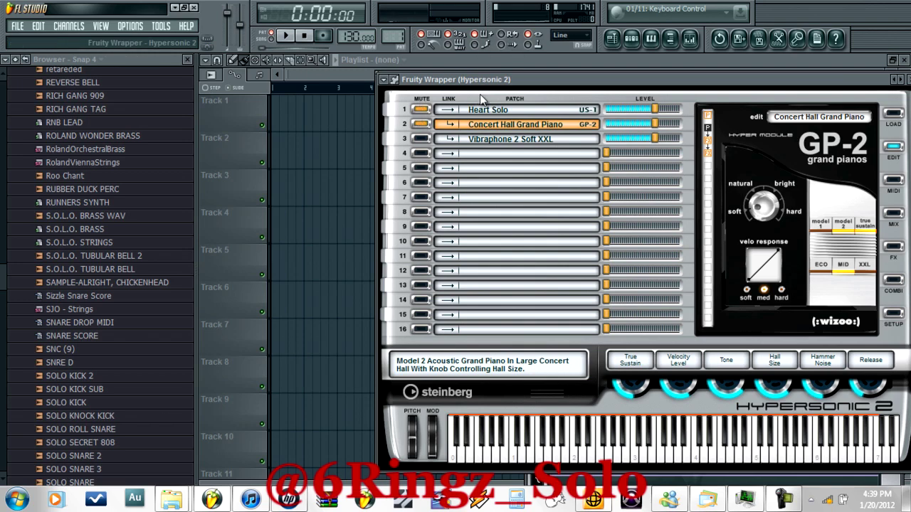
click(420, 126)
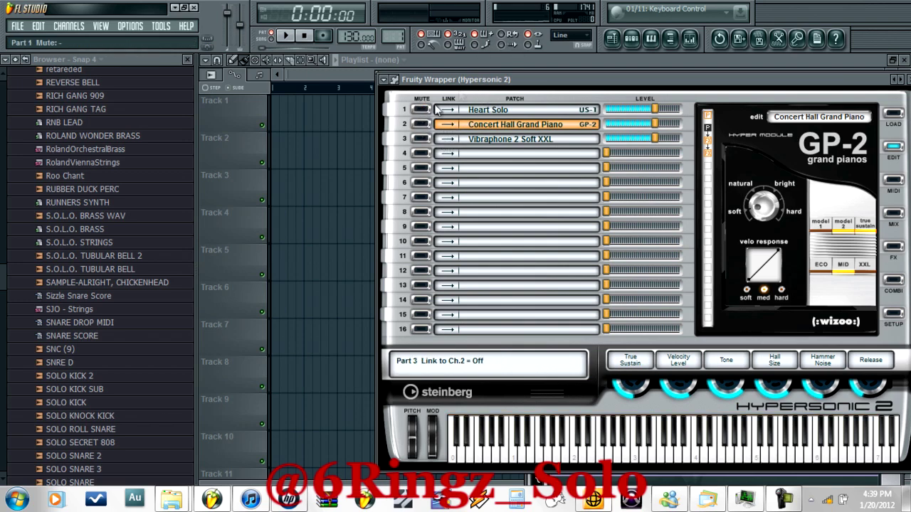
Bring the step sequencer to the front, showing Kick, Clap, Hat, Snare and Hypersonic 2
drag(554, 73, 451, 64)
click(631, 39)
click(609, 45)
click(631, 40)
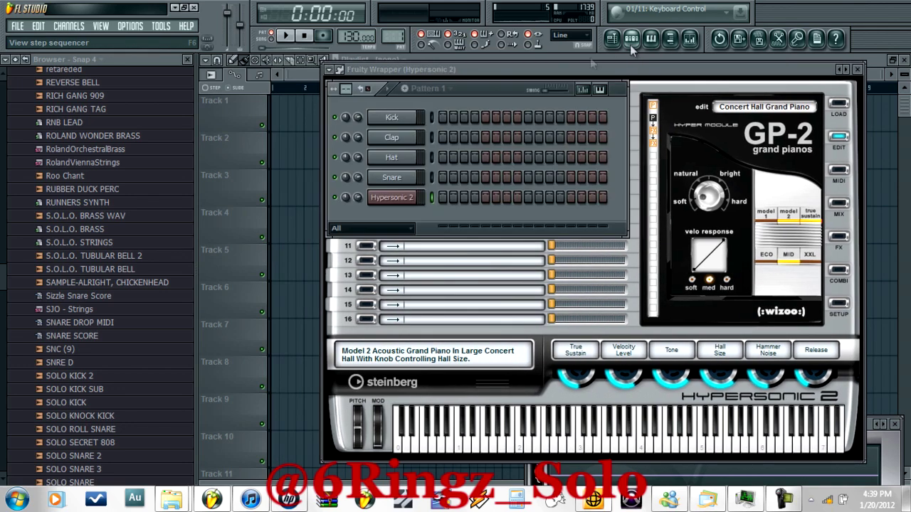
Add another MIDI Out channel so the rack holds MIDI out and MIDI out #2
drag(459, 89, 403, 105)
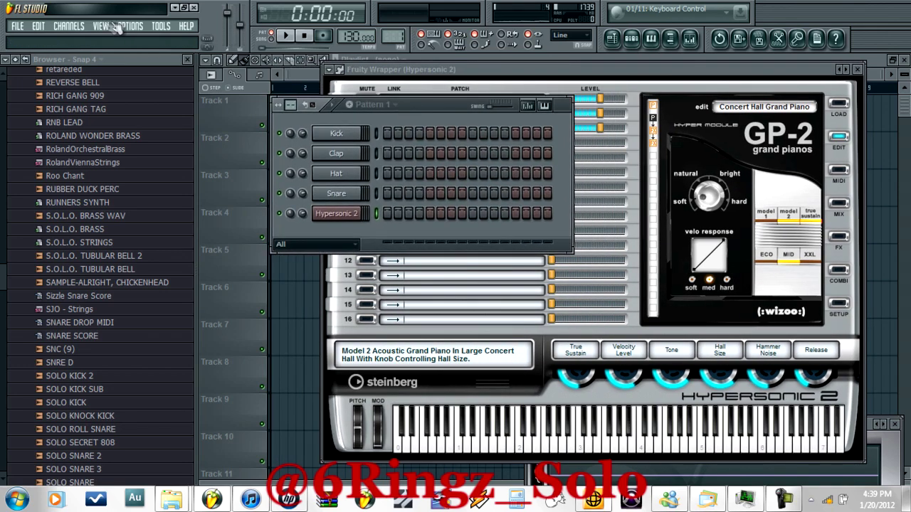
click(62, 26)
click(442, 56)
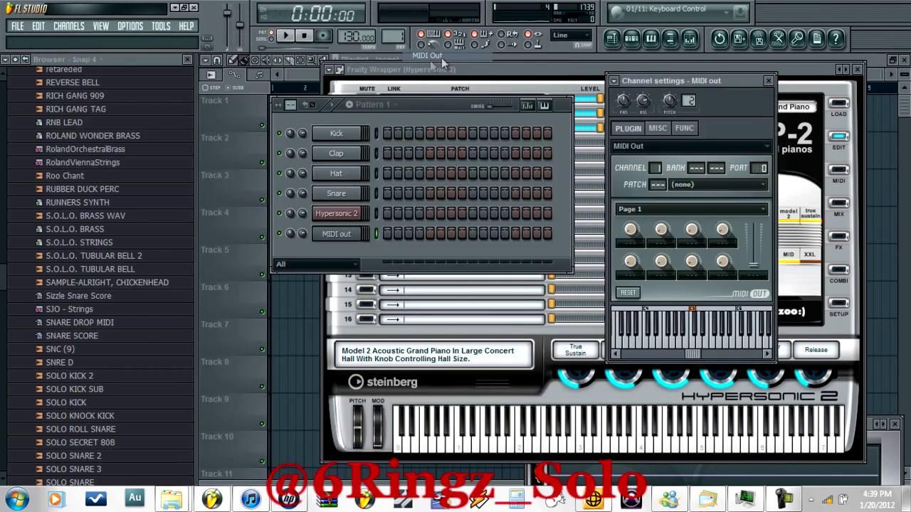
click(63, 25)
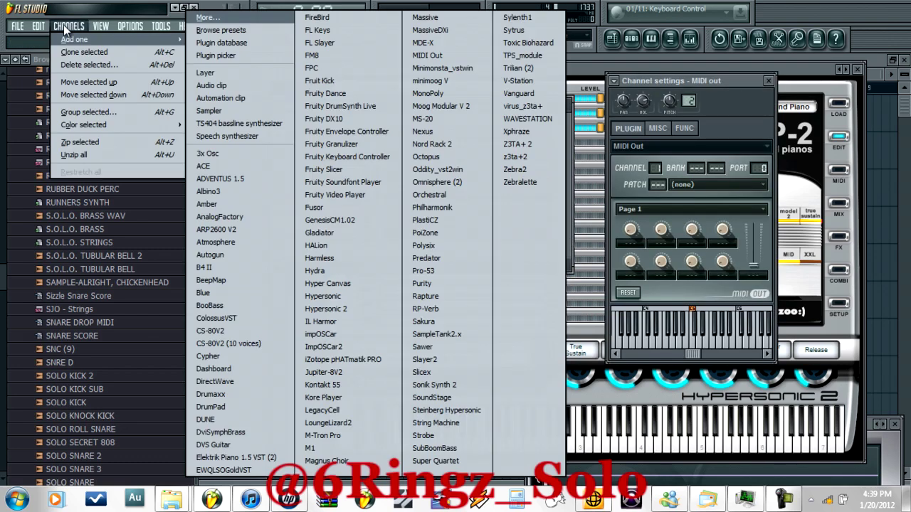
click(420, 56)
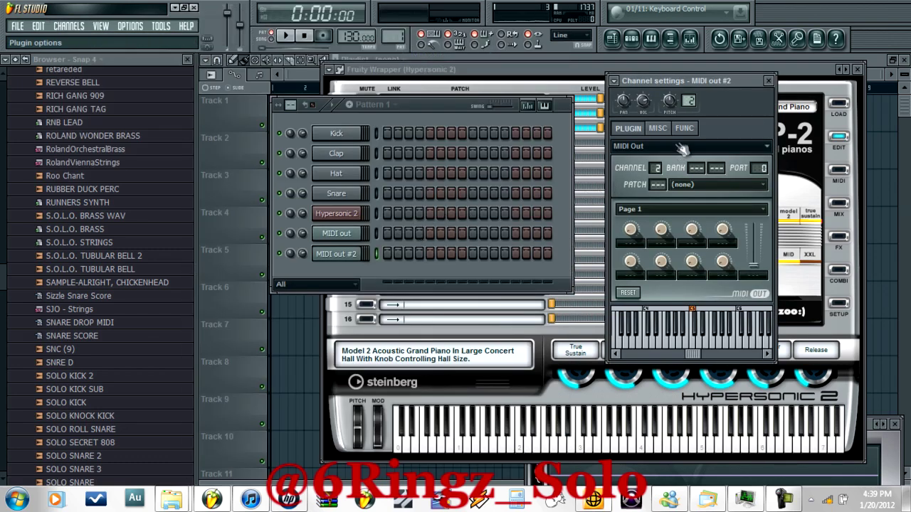
drag(412, 104, 449, 170)
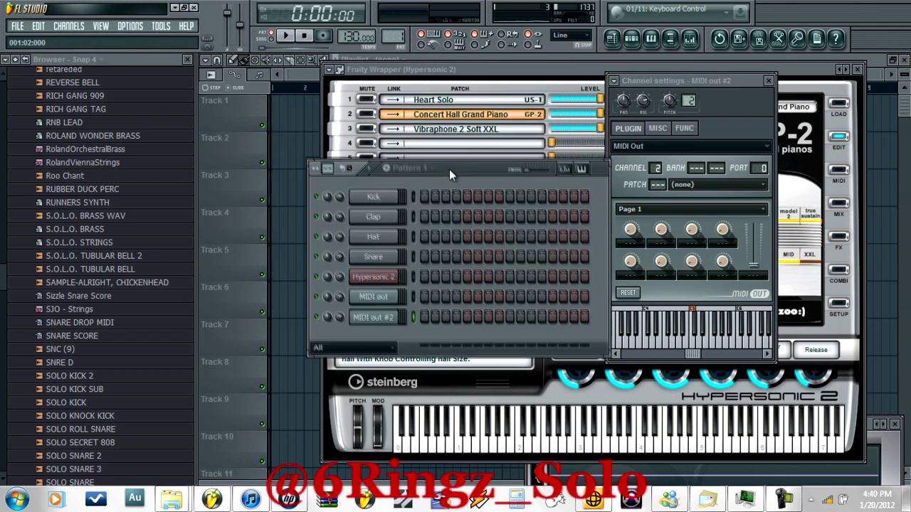
Rename the first MIDI out channel to PIANO
right_click(398, 297)
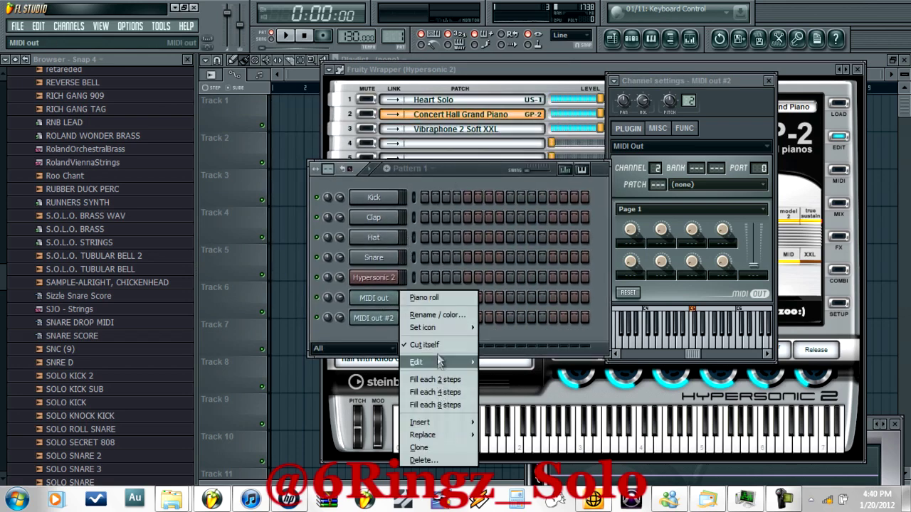
click(440, 316)
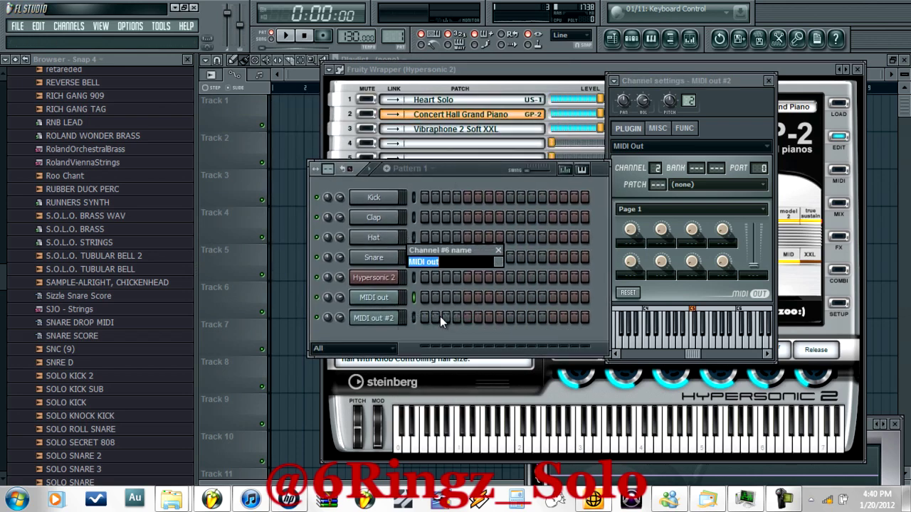
text(PIANO)
key(Return)
Rename MIDI out #2 to VIBRAPHONE with a green colour, then bring up Hypersonic 2
right_click(395, 317)
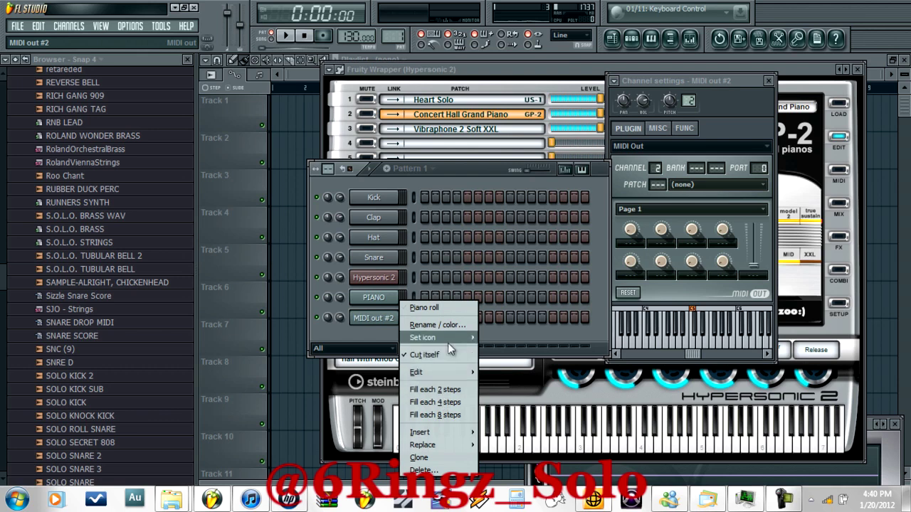
click(449, 325)
text(VI)
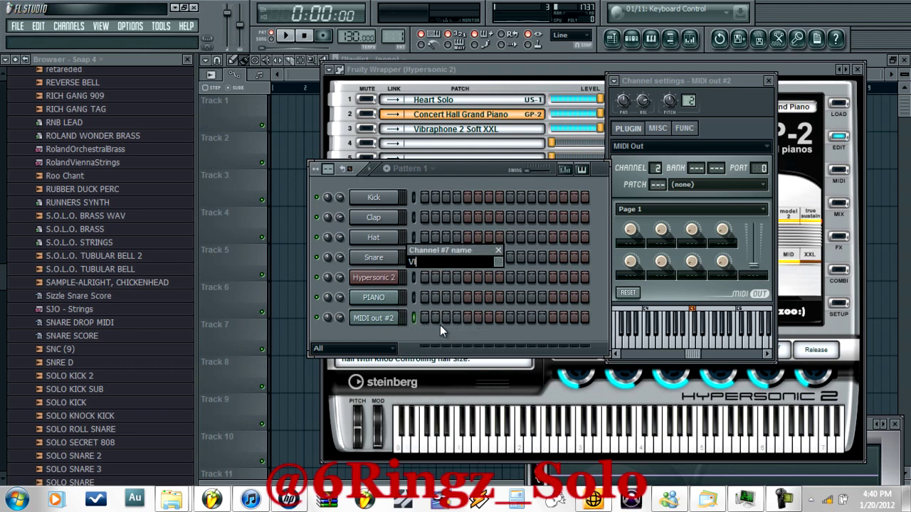
text(BRAPHONE)
click(497, 261)
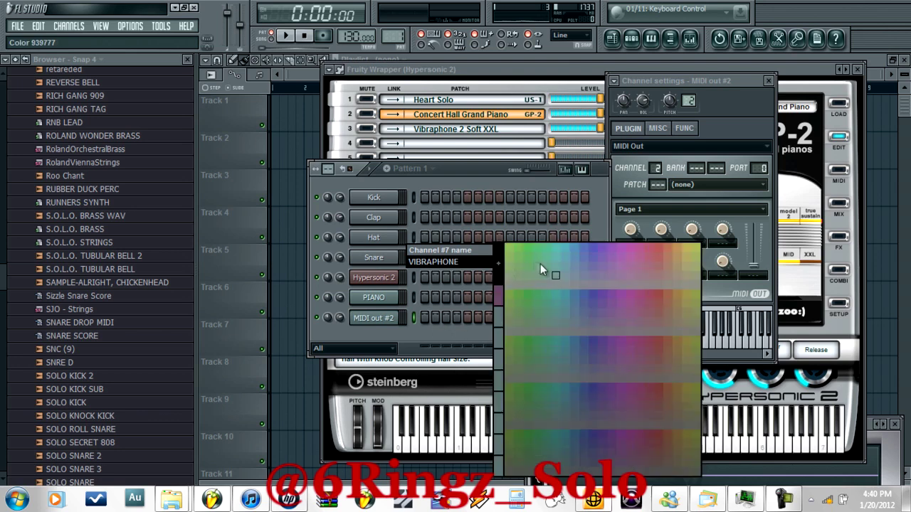
click(528, 257)
key(Return)
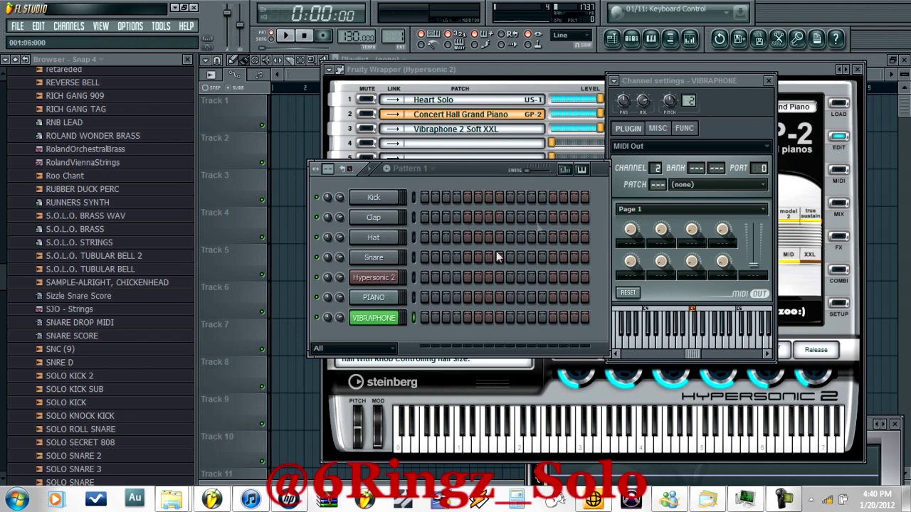
click(377, 279)
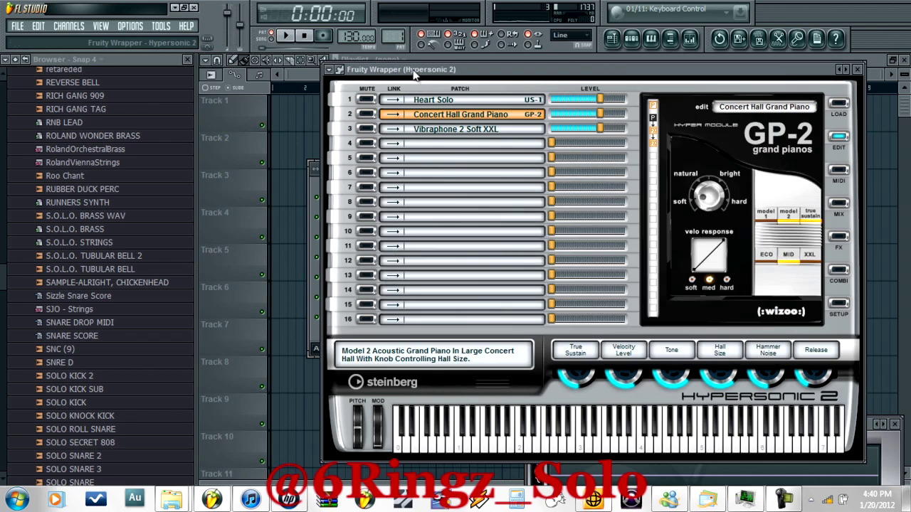
Check the Hypersonic 2 wrapper settings, then close the wrapper window
drag(368, 70, 454, 105)
click(429, 105)
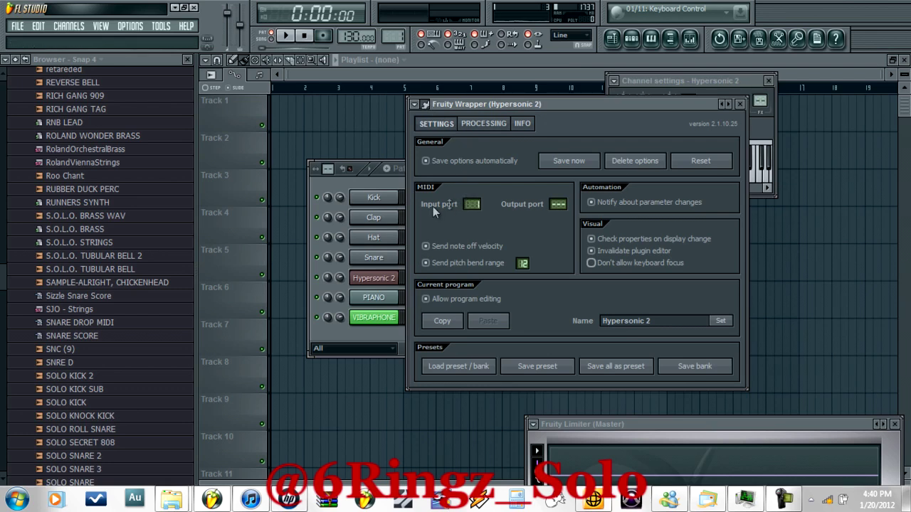
click(377, 186)
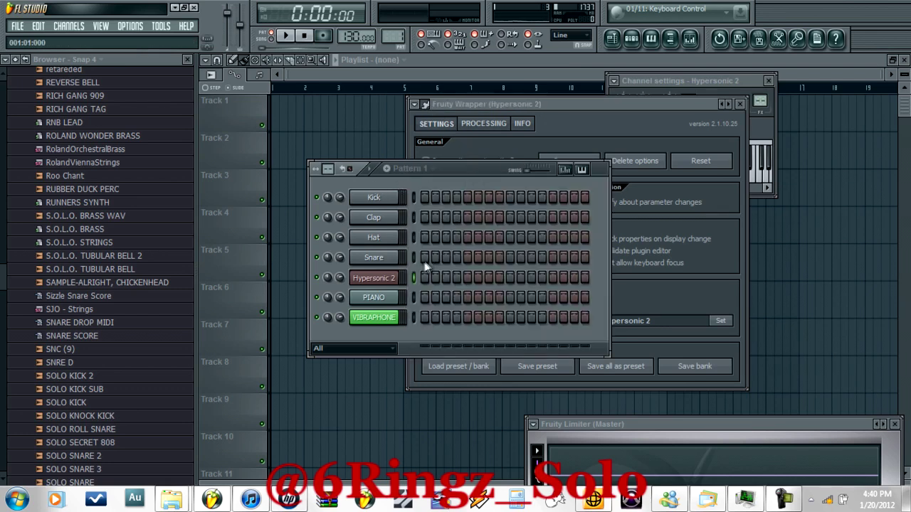
click(427, 107)
Set PIANO to send on MIDI channel 2 and VIBRAPHONE on MIDI channel 3
click(383, 306)
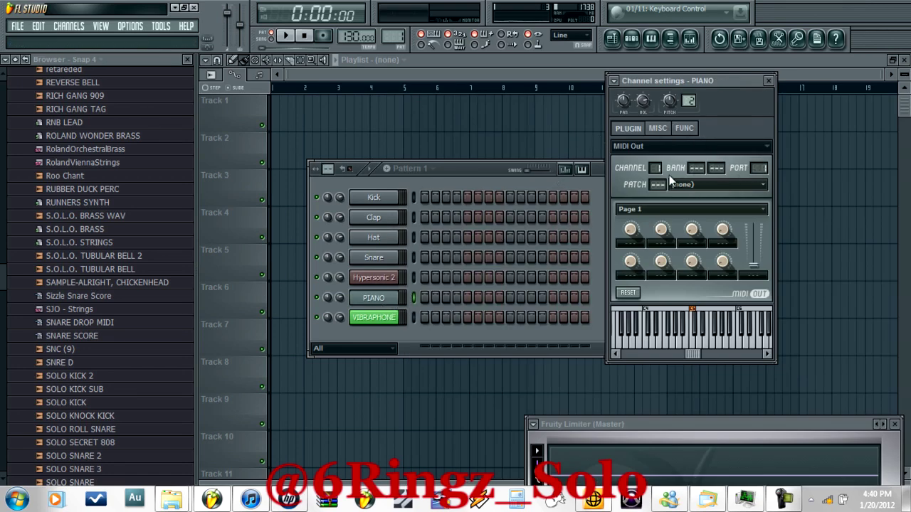
click(398, 320)
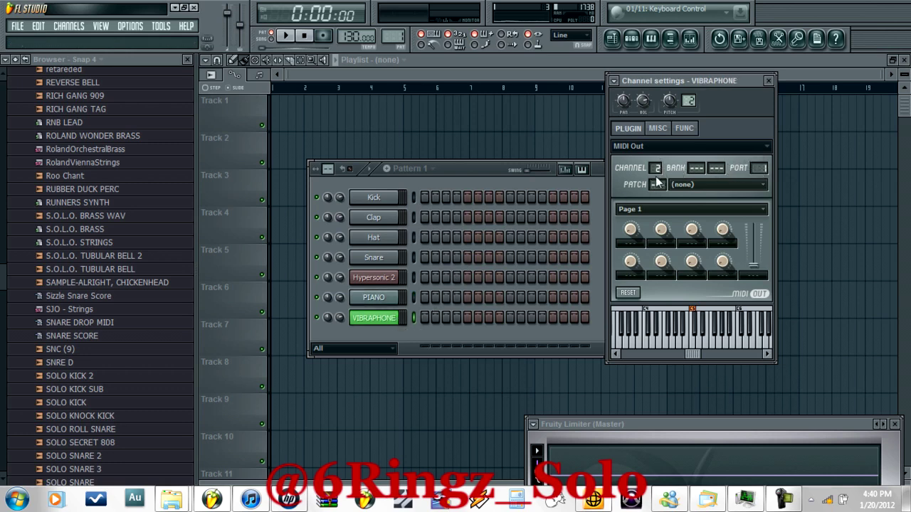
click(381, 297)
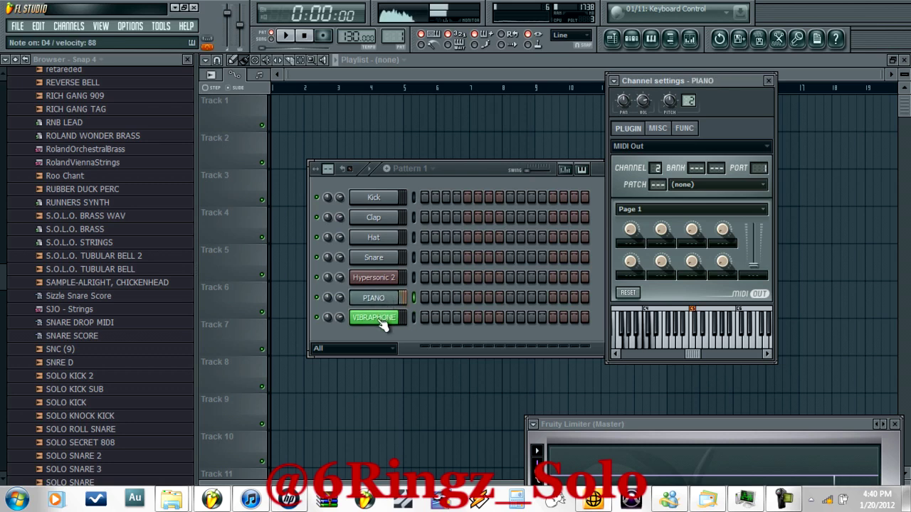
click(384, 325)
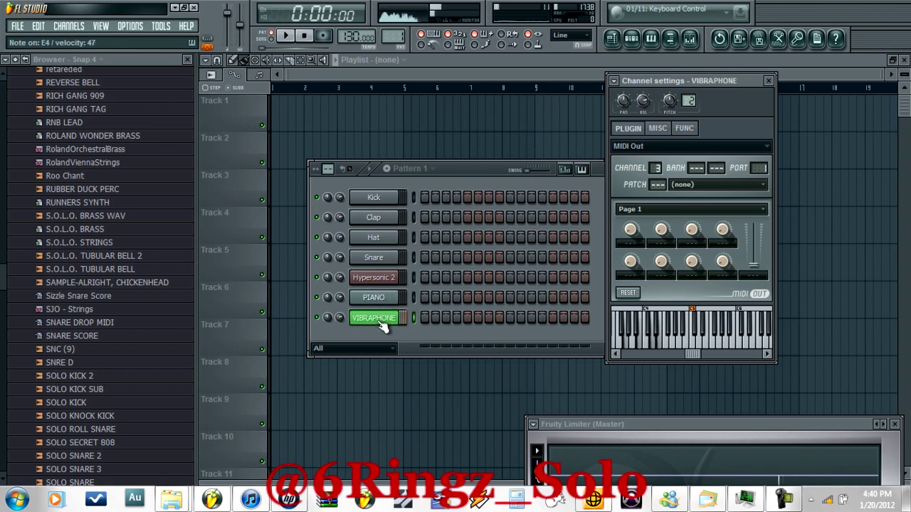
Open the mixer (F9) and position it beside the channel rack
click(364, 278)
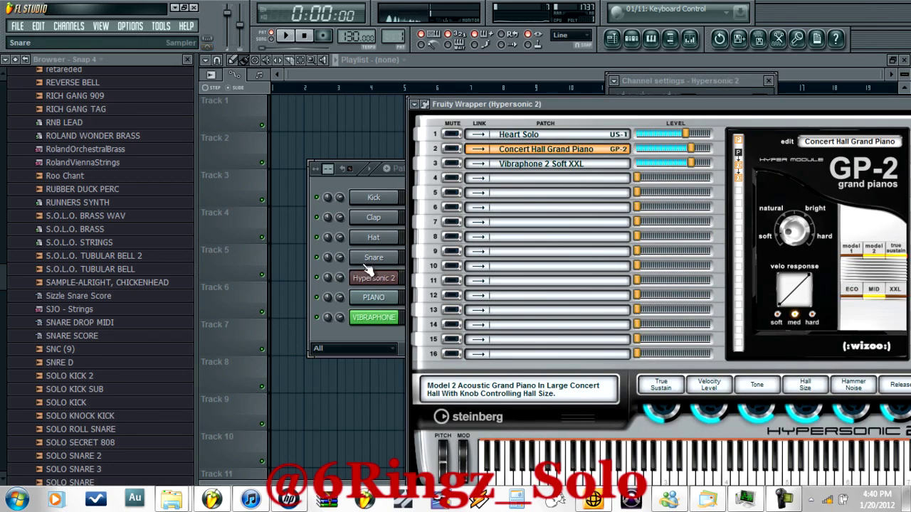
click(385, 178)
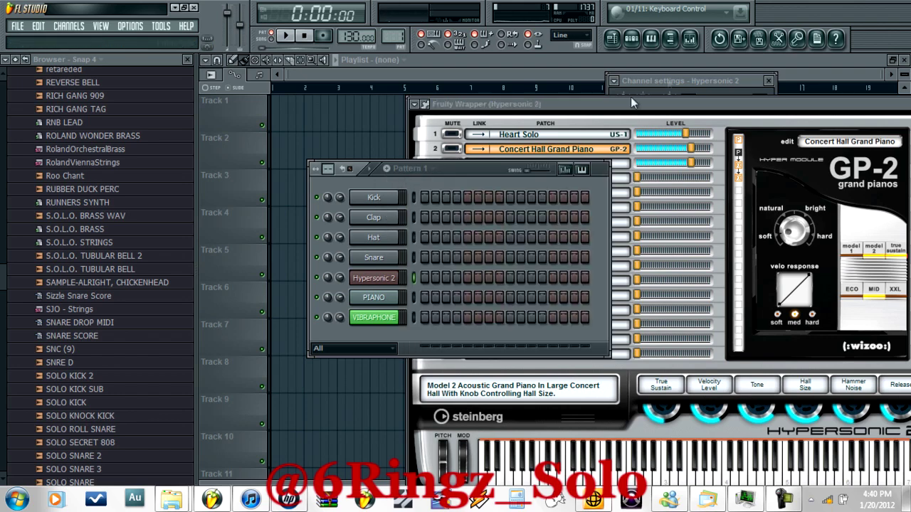
click(689, 39)
drag(620, 82, 670, 80)
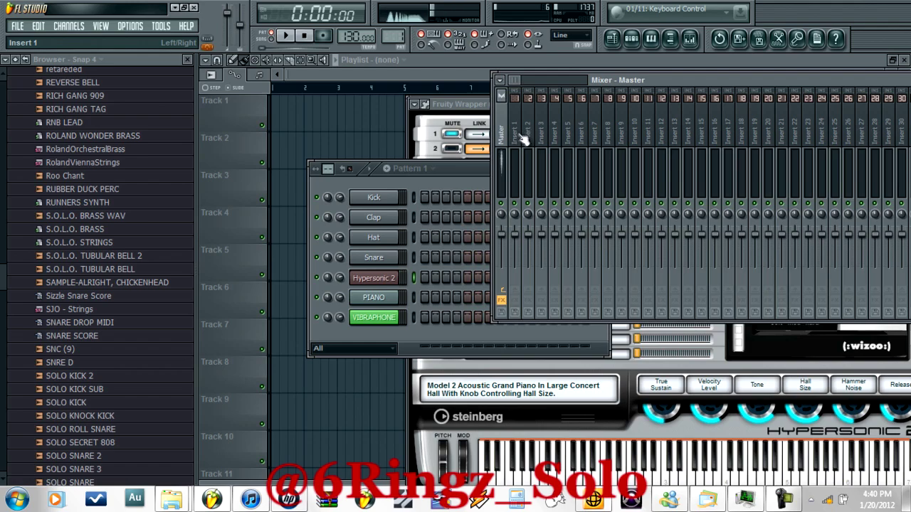
Review the PIANO and VIBRAPHONE channel settings against the mixer, then reopen Hypersonic 2
click(383, 280)
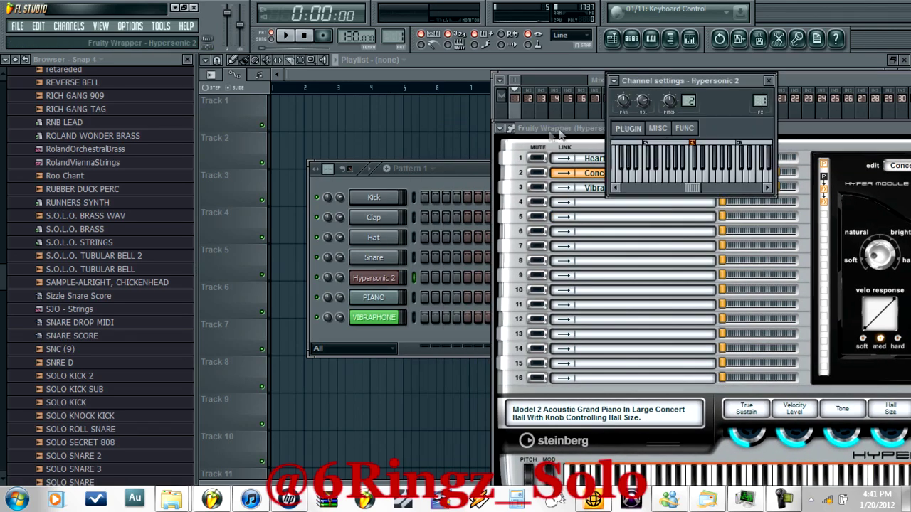
click(445, 175)
click(807, 82)
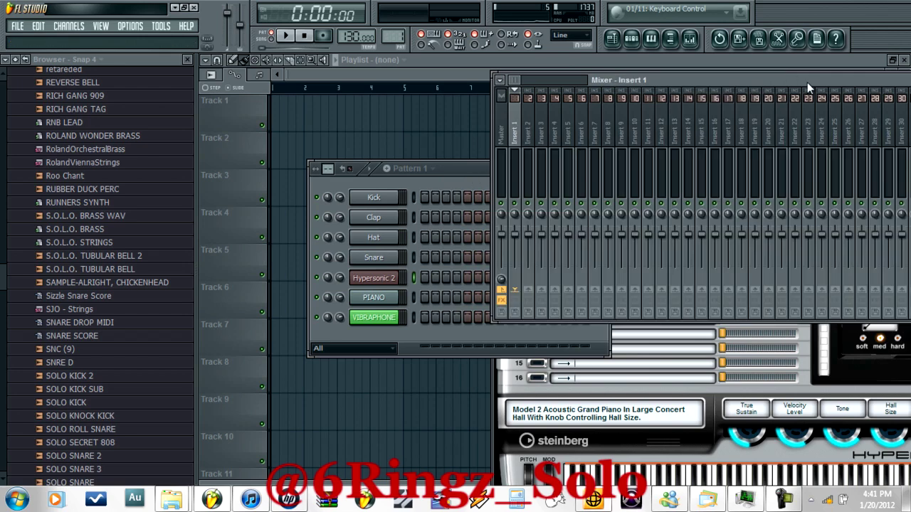
click(391, 297)
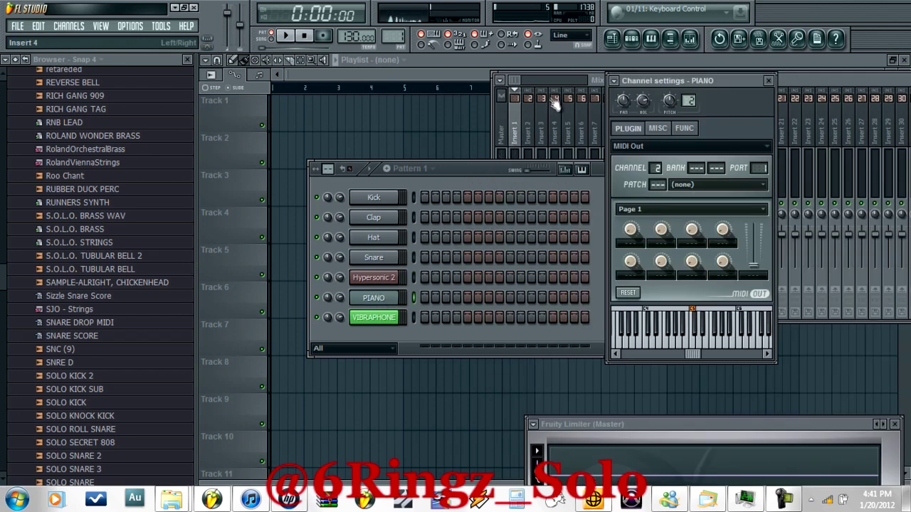
click(802, 80)
click(375, 318)
click(892, 83)
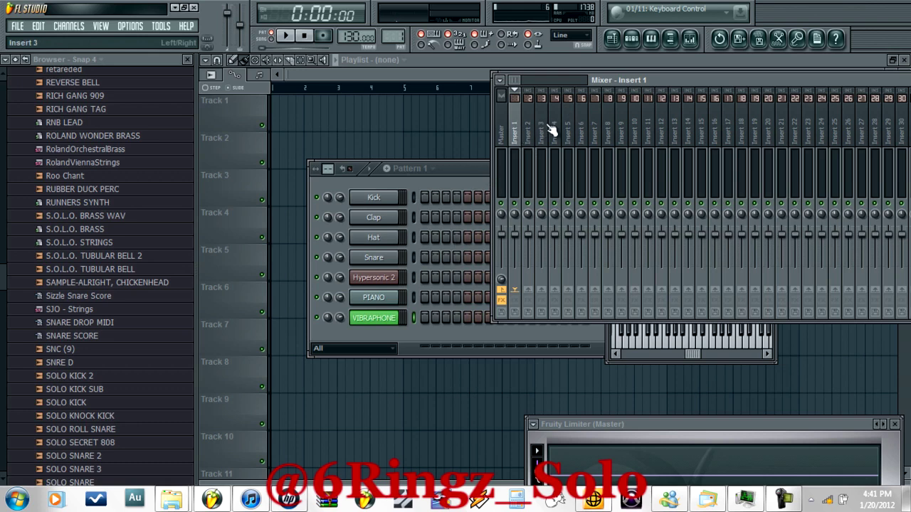
click(381, 283)
On Hypersonic 2's MIX page, set the OUT of patches 1, 2 and 3 to 1, 2 and 3
drag(790, 218, 621, 83)
click(859, 213)
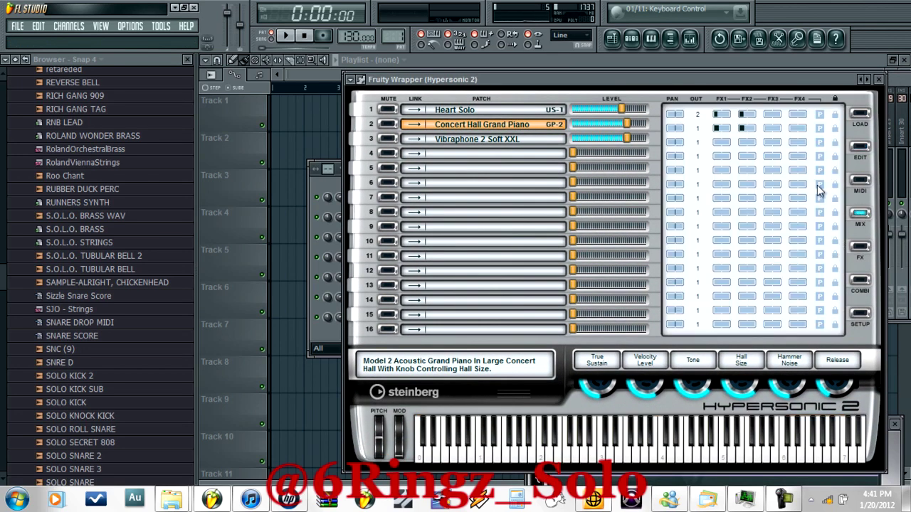
drag(709, 81, 775, 102)
click(764, 135)
click(779, 163)
click(764, 148)
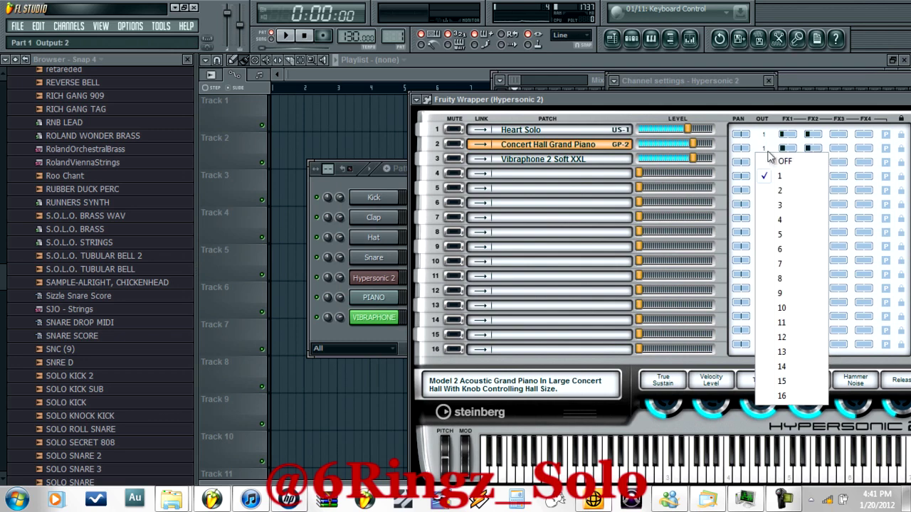
click(780, 191)
click(764, 163)
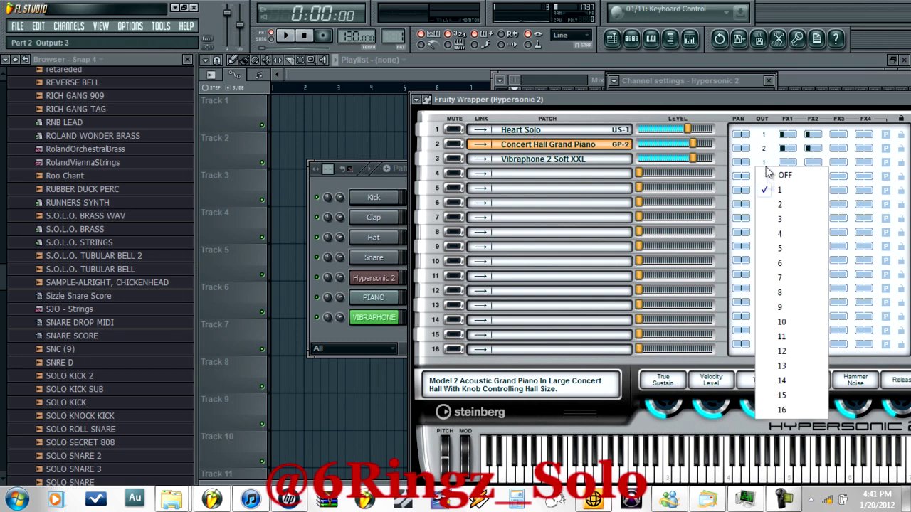
click(778, 218)
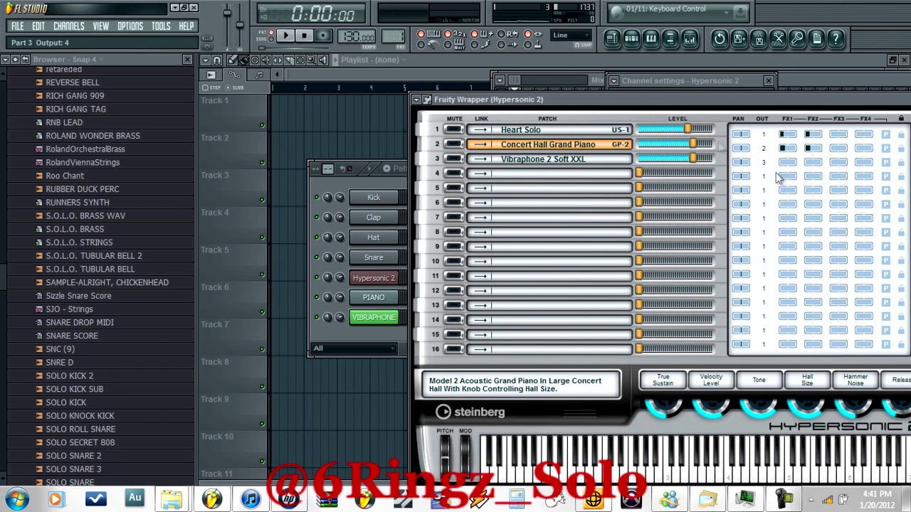
drag(571, 99, 591, 138)
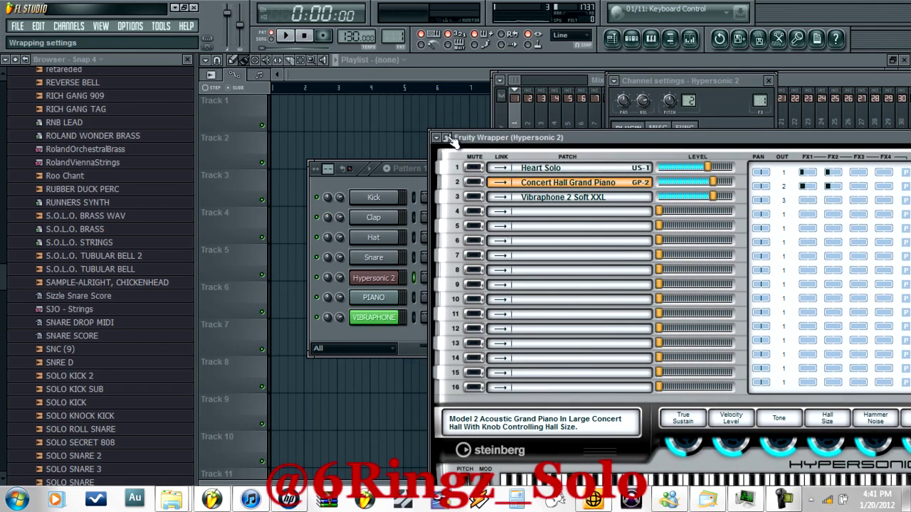
Use Auto map outputs on the wrapper's PROCESSING page so Hyper 1–3 feed mixer inserts 1–3
click(448, 138)
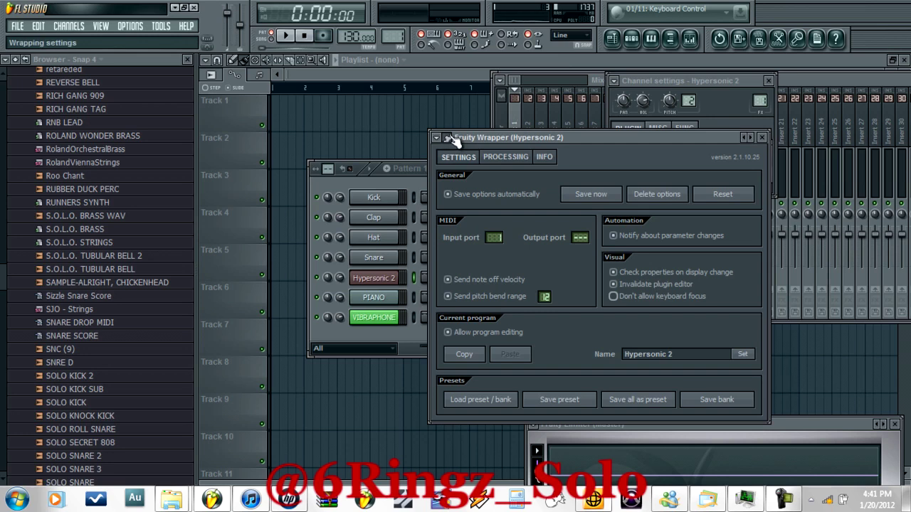
click(543, 157)
click(527, 160)
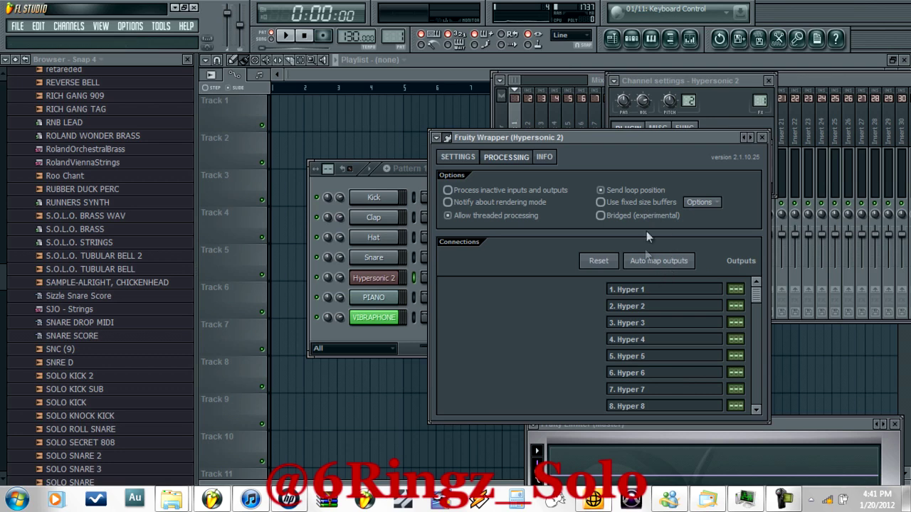
click(676, 264)
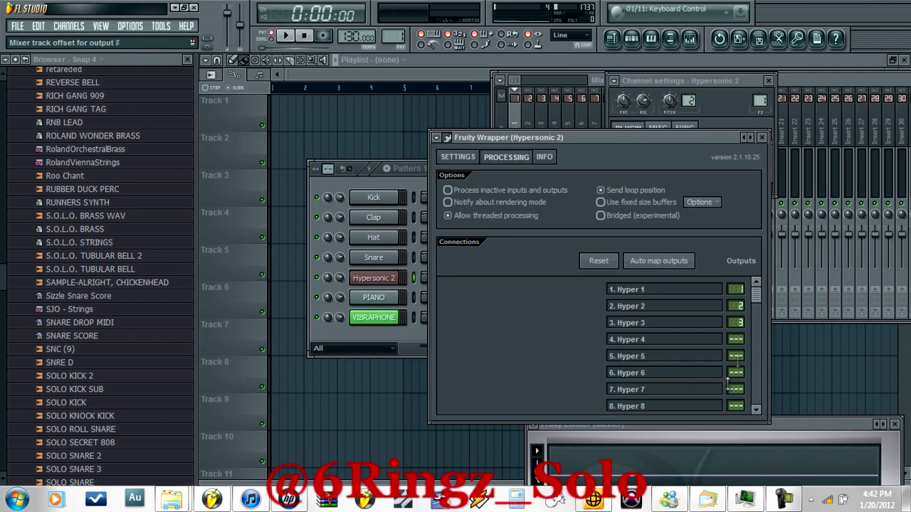
click(397, 180)
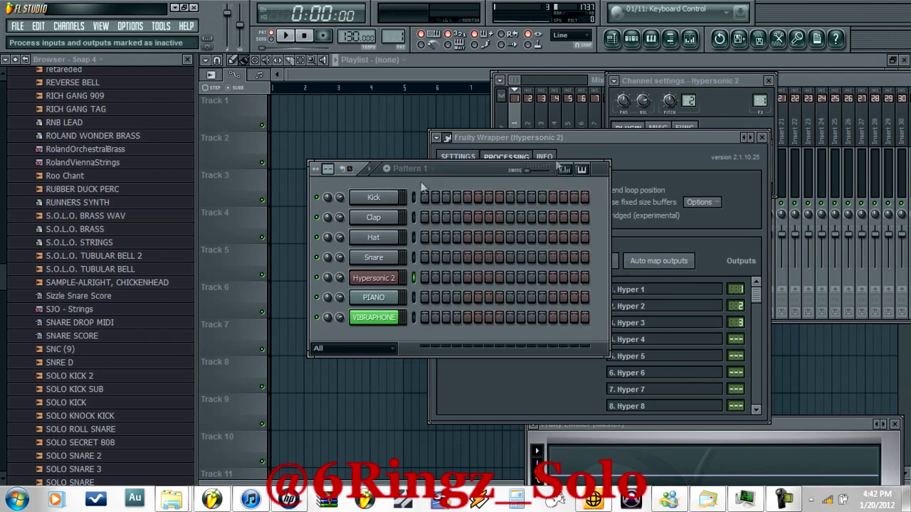
Verify PIANO and VIBRAPHONE send on MIDI Out channels 2 and 3, and check Hypersonic 2's output routing
click(768, 81)
drag(662, 84, 703, 80)
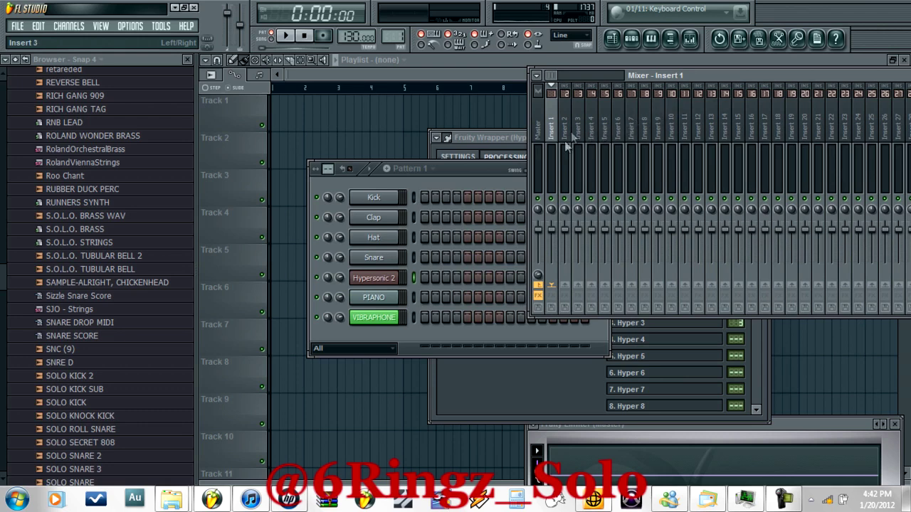
click(390, 304)
click(385, 320)
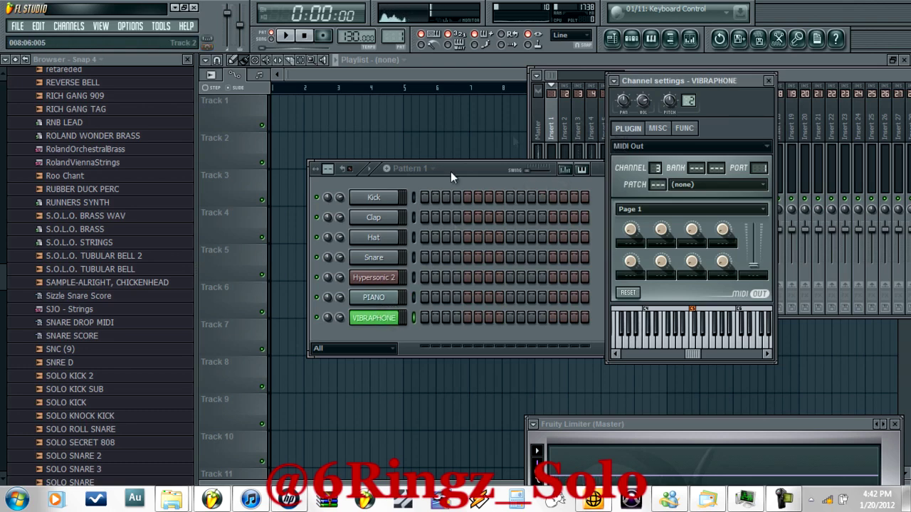
click(381, 279)
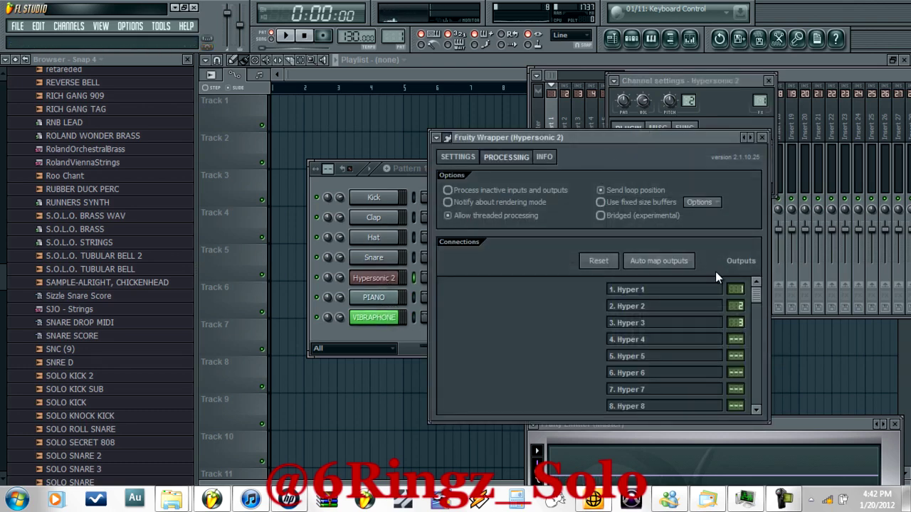
click(415, 182)
Recheck PIANO and VIBRAPHONE with Insert 2 selected, then shift the mixer left and select Insert 1
click(867, 73)
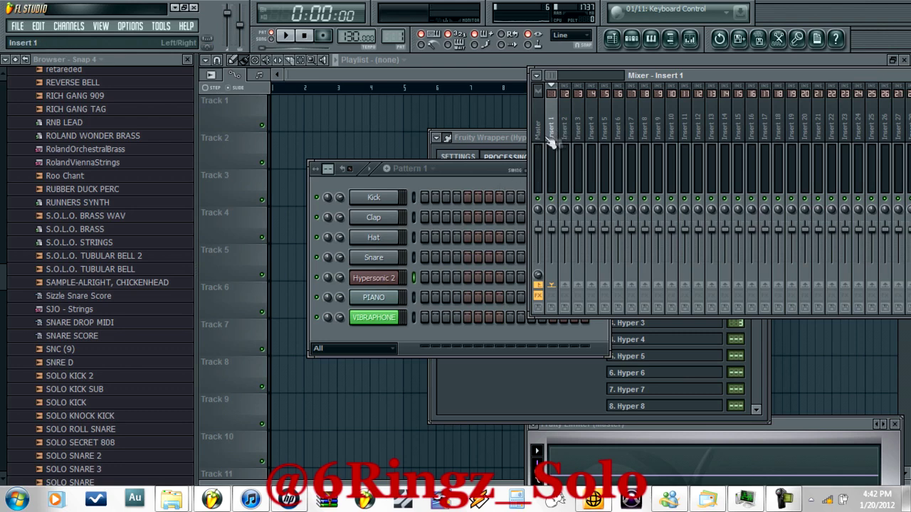
click(566, 128)
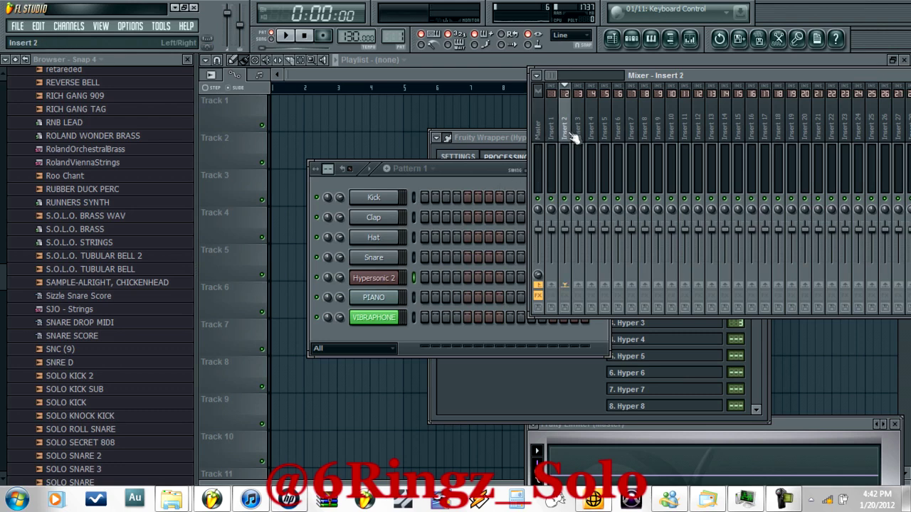
click(373, 297)
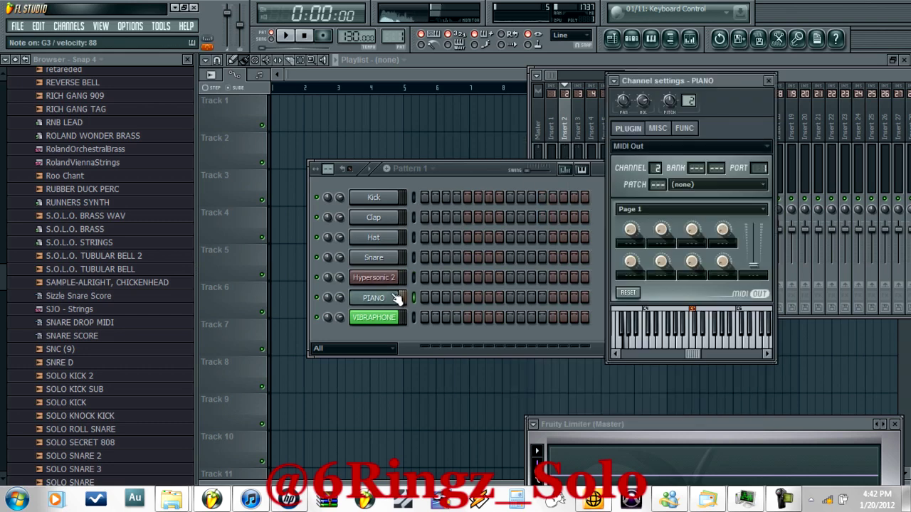
click(378, 317)
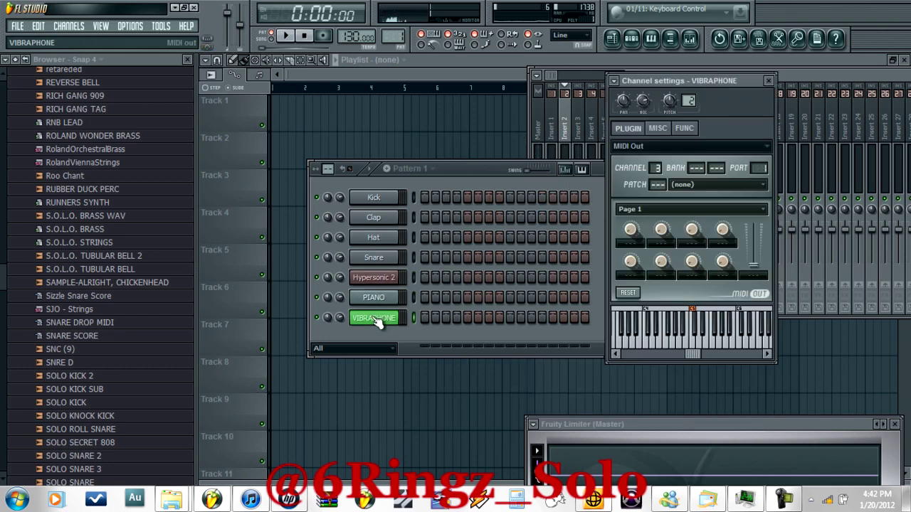
click(603, 166)
click(806, 74)
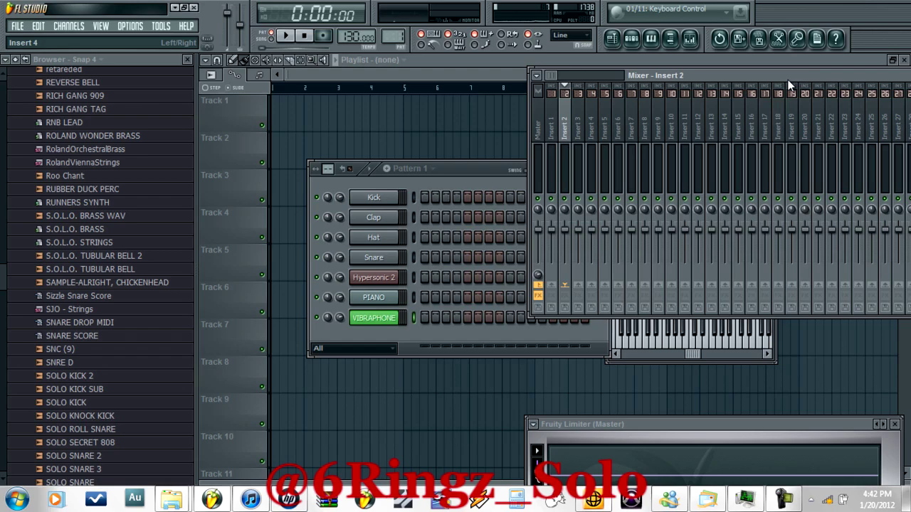
drag(708, 80, 517, 63)
click(364, 114)
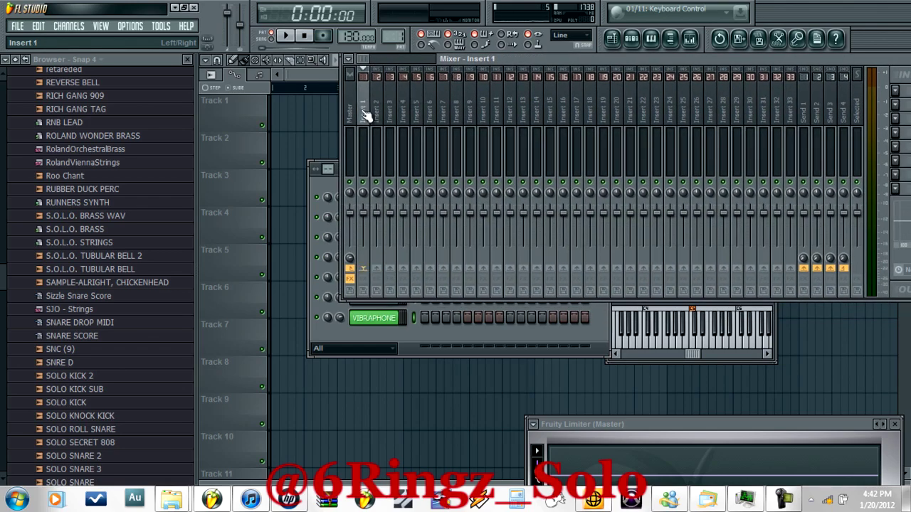
Load DC-Brightness into mixer Insert 1's first FX slot
click(898, 88)
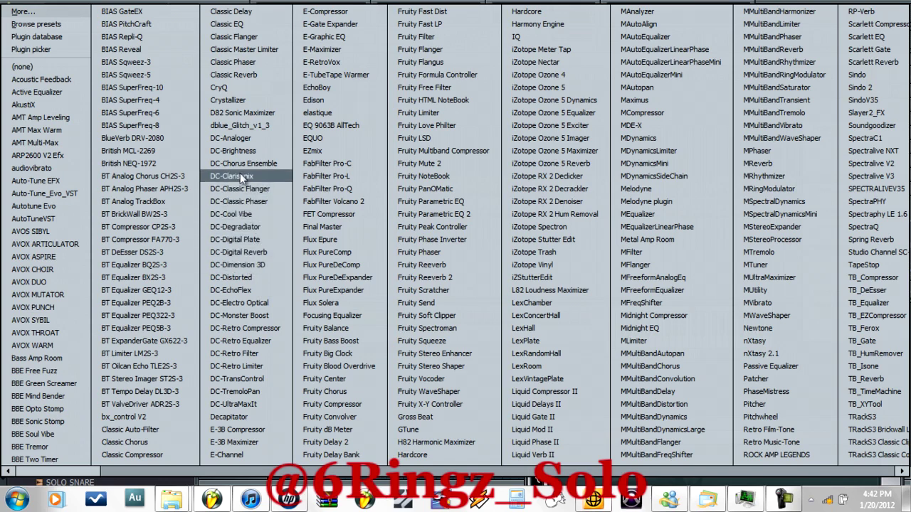
click(242, 151)
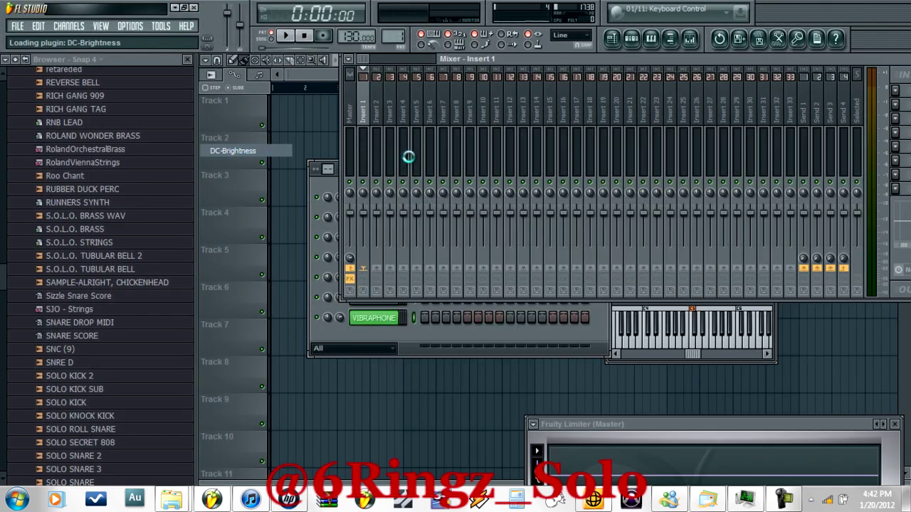
drag(508, 58, 560, 97)
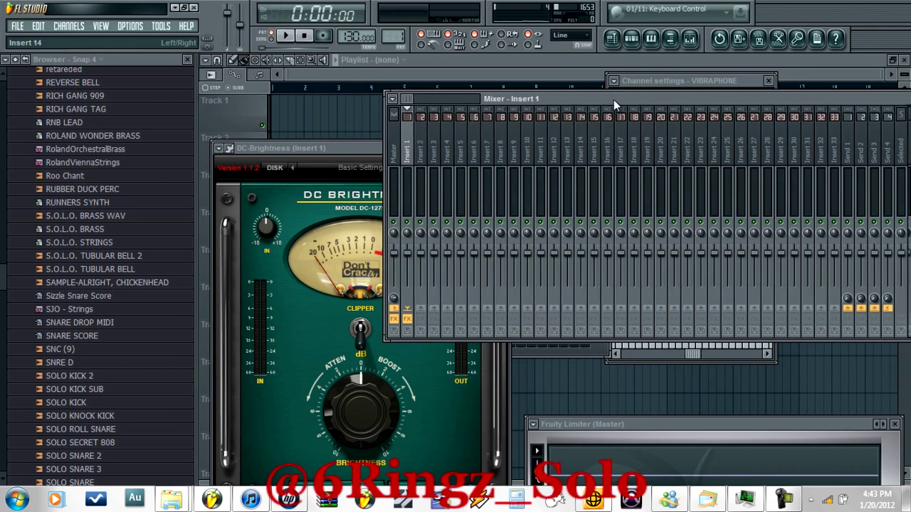
drag(620, 99, 478, 106)
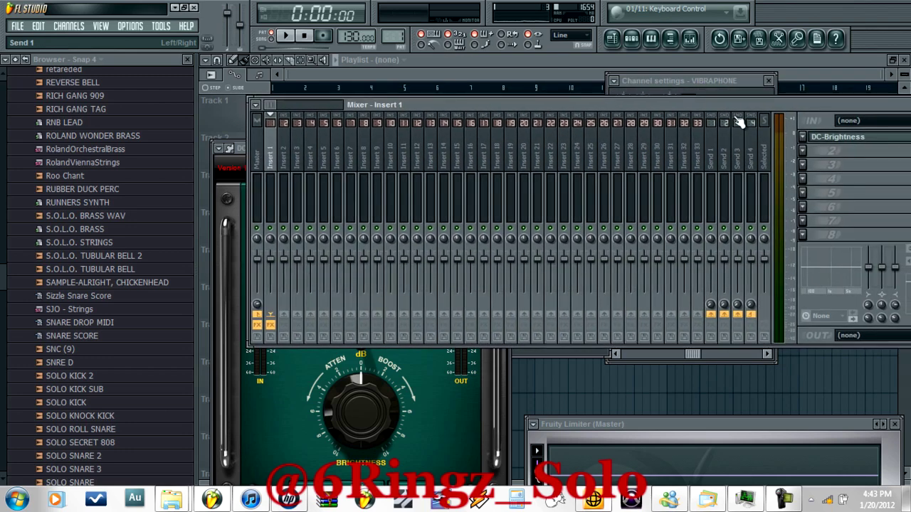
Load DC-Brightness onto mixer Insert 2
click(288, 160)
click(803, 138)
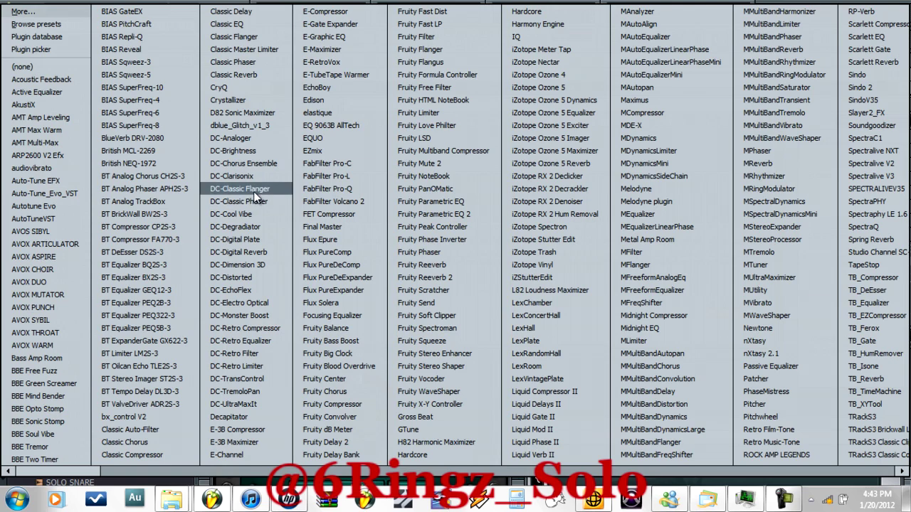
click(255, 151)
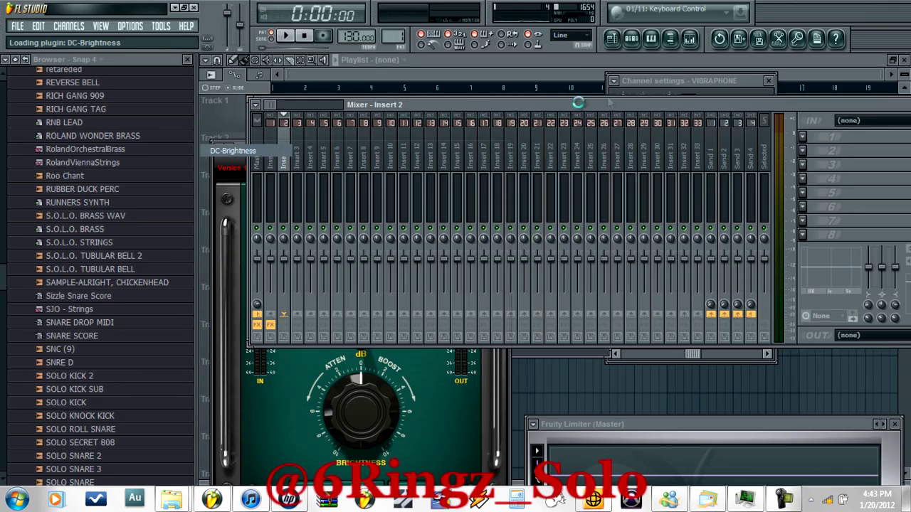
Turn Insert 2's DC-Brightness up to about +10 dB boost
click(631, 39)
click(355, 278)
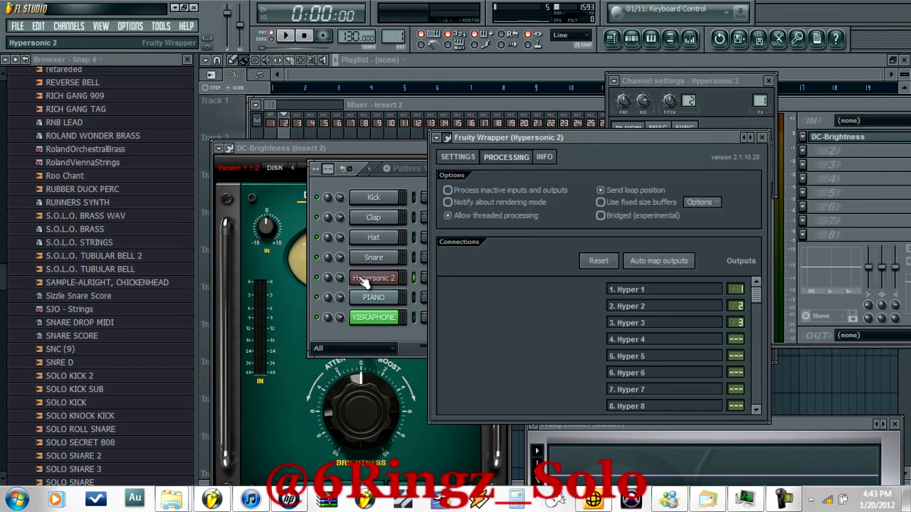
click(528, 105)
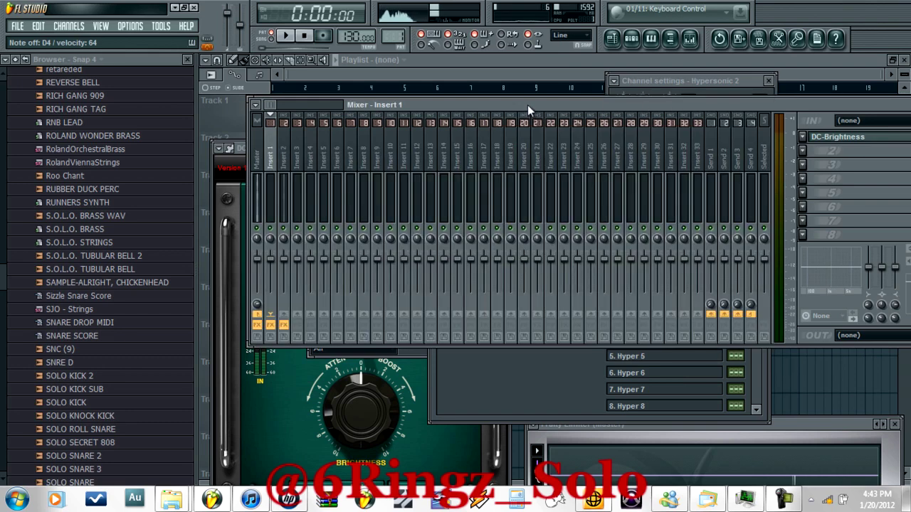
click(283, 174)
click(838, 138)
drag(358, 421, 351, 323)
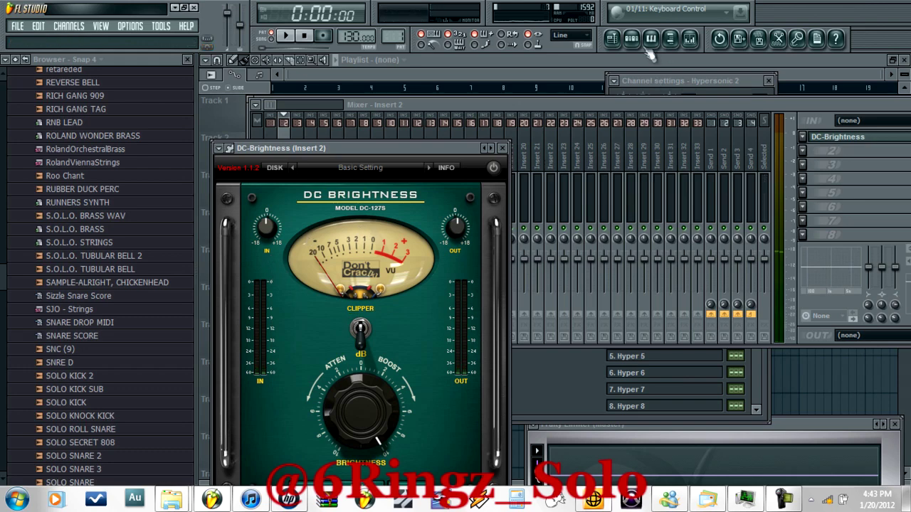
click(612, 39)
click(633, 40)
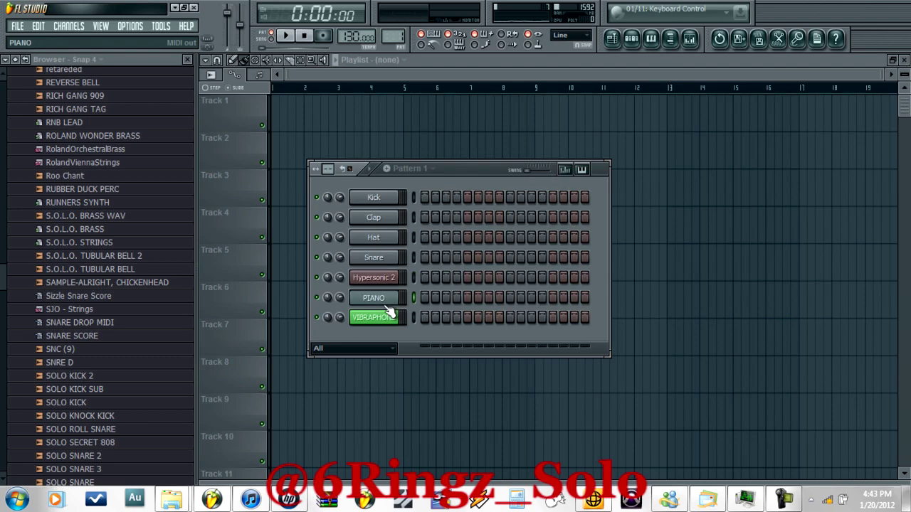
Load Fruity Parametric EQ 2 on Insert 3 with the Old Telephone preset, then reopen Hypersonic 2
click(375, 297)
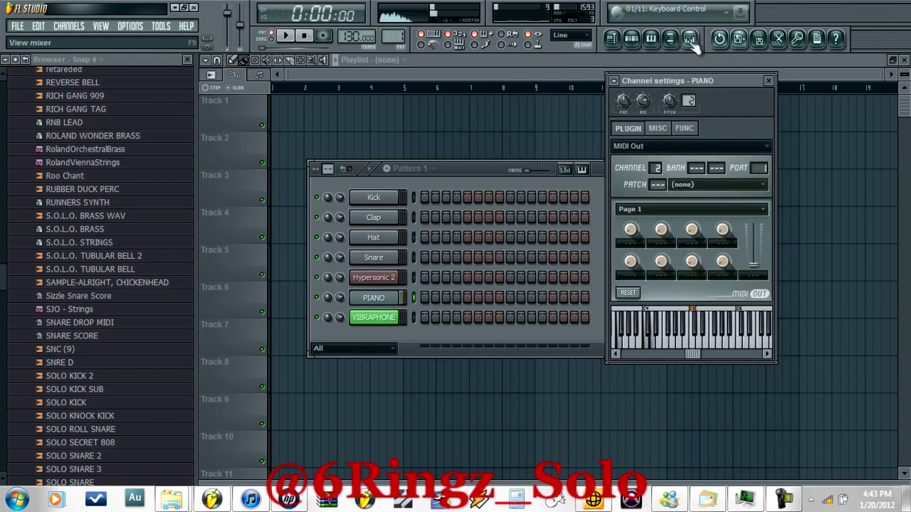
click(688, 40)
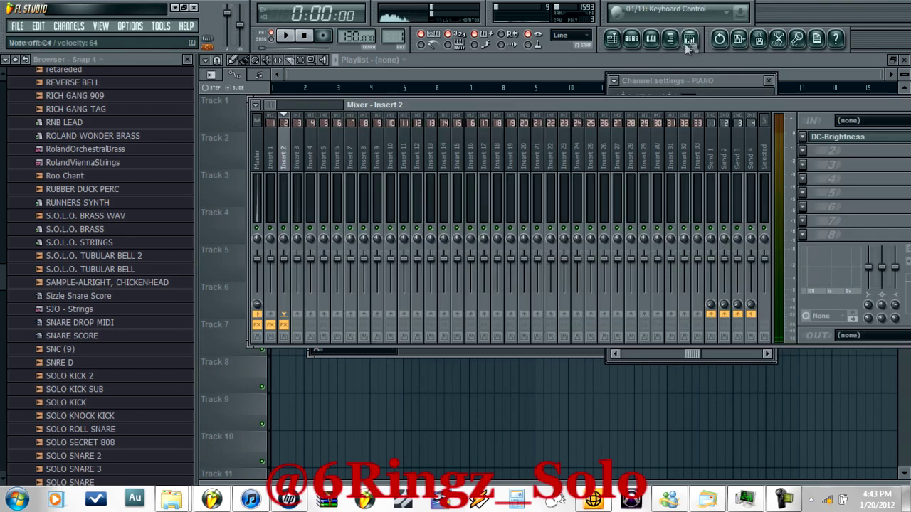
click(804, 137)
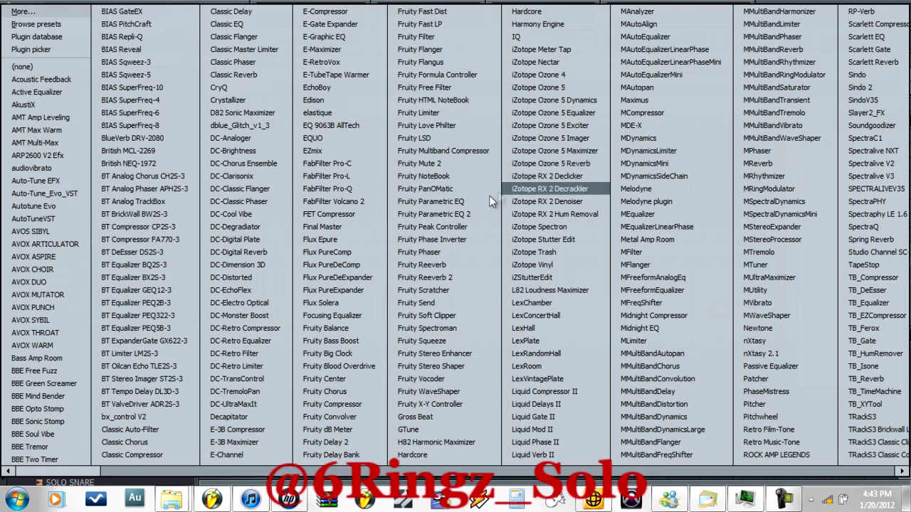
click(432, 213)
click(219, 148)
mouse_move(242, 182)
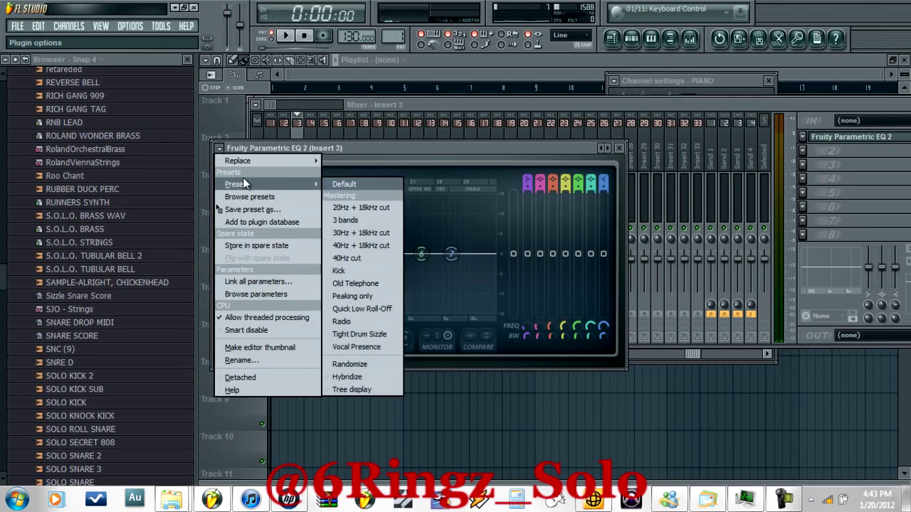
click(359, 284)
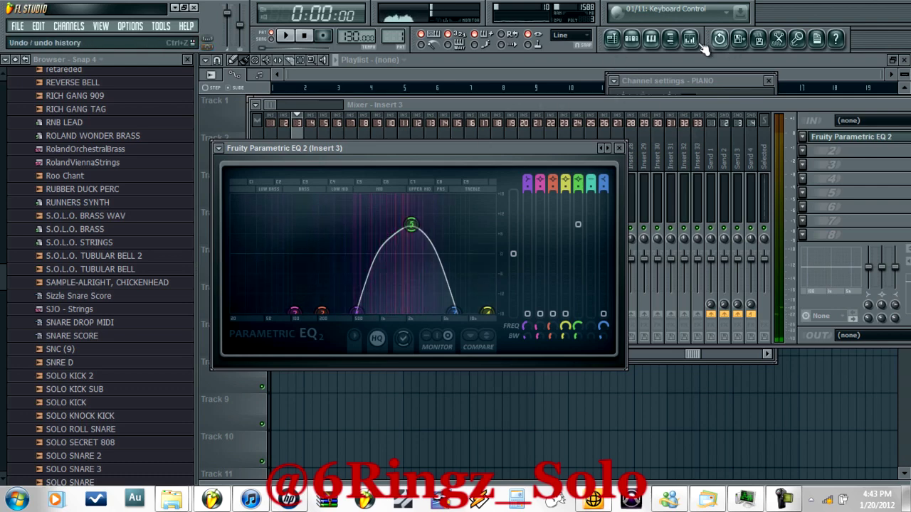
click(650, 38)
click(370, 278)
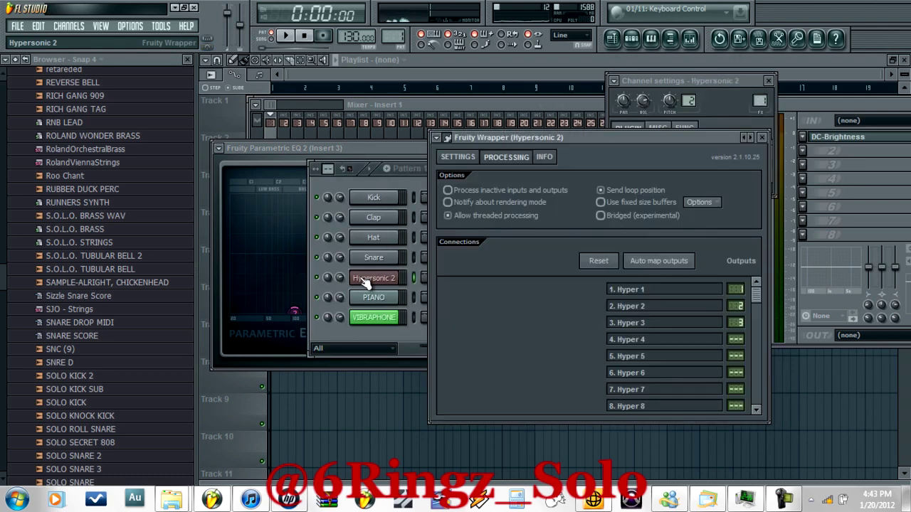
Display Hypersonic 2's editor with Heart Solo, Concert Hall Grand Piano and Vibraphone 2 Soft XXL loaded
click(446, 139)
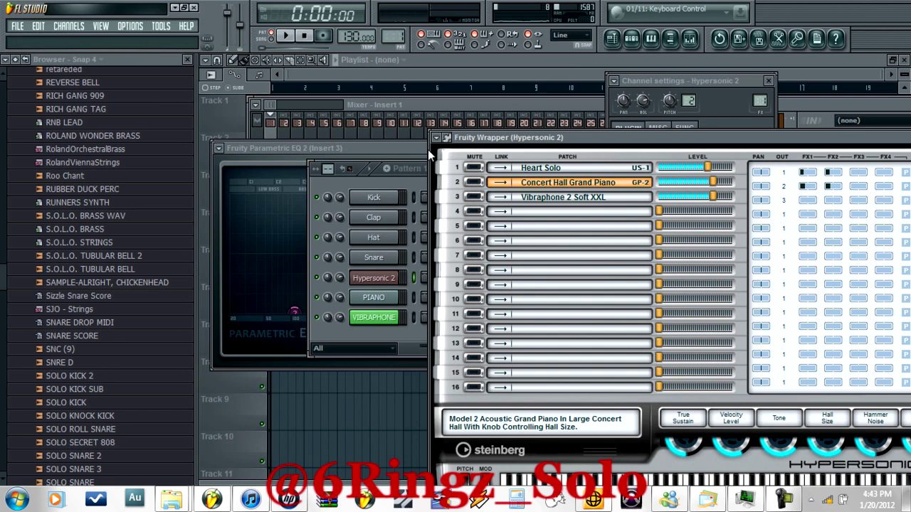
click(401, 181)
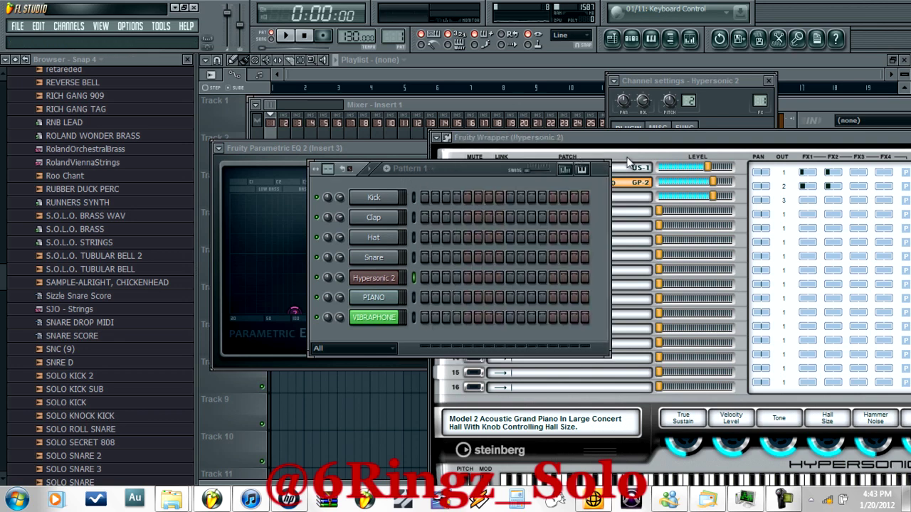
click(781, 497)
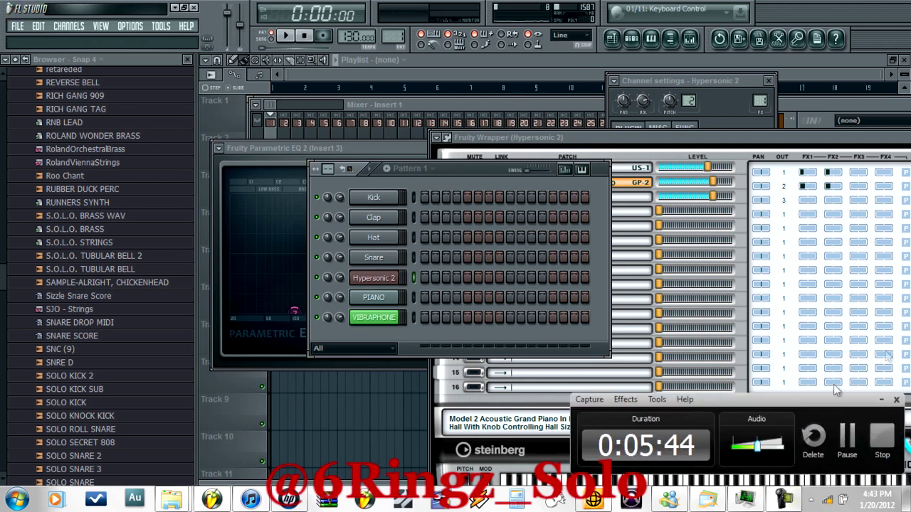
click(657, 135)
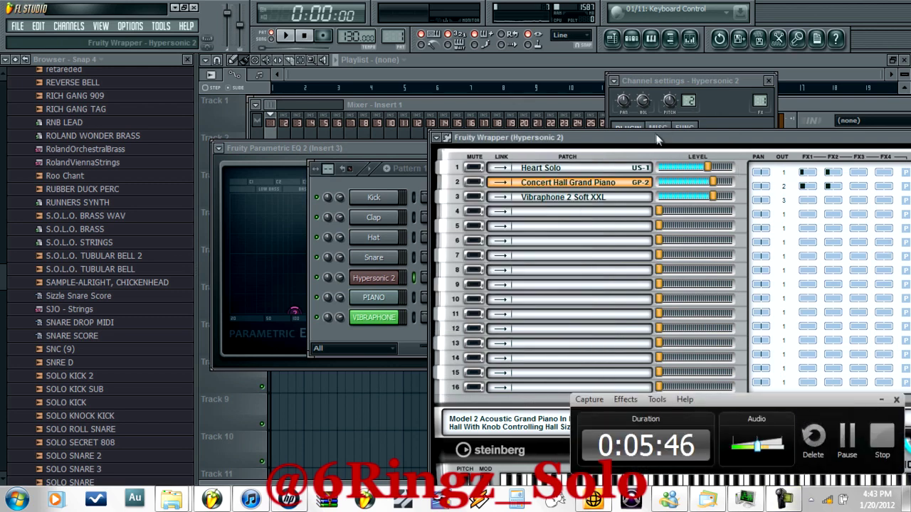
click(632, 38)
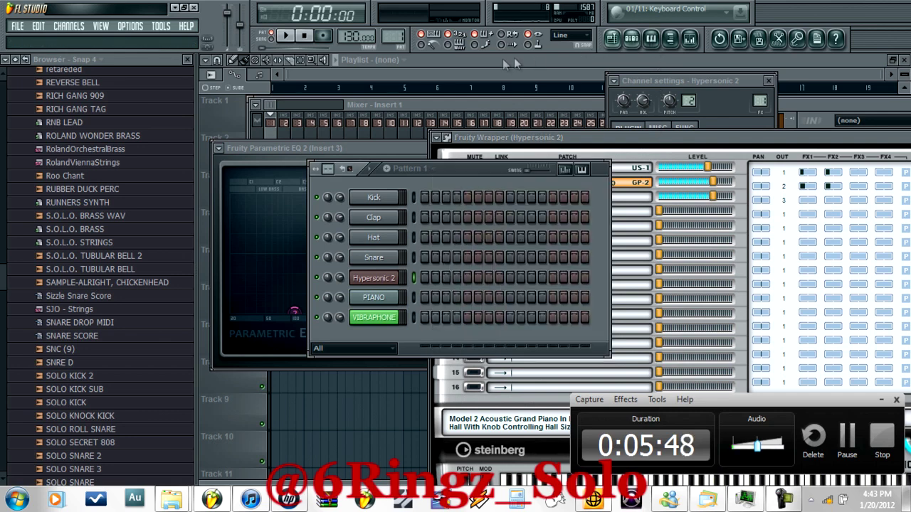
click(682, 153)
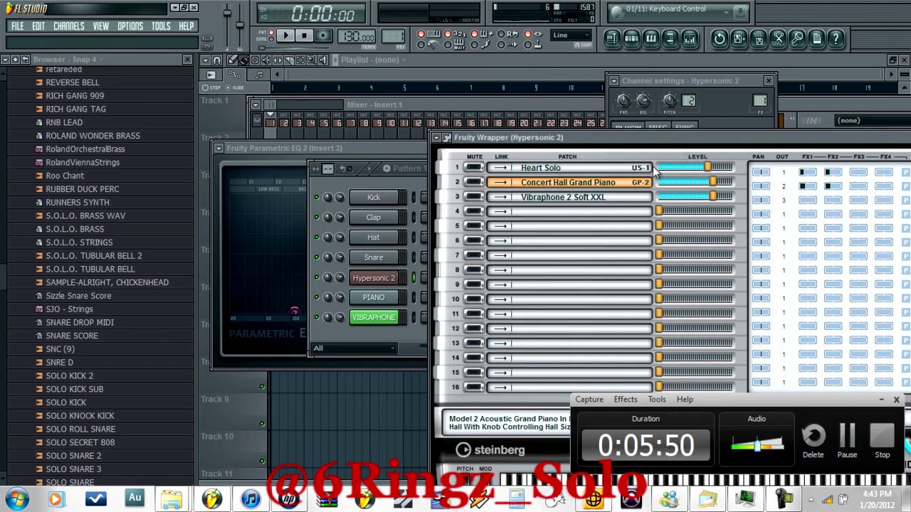